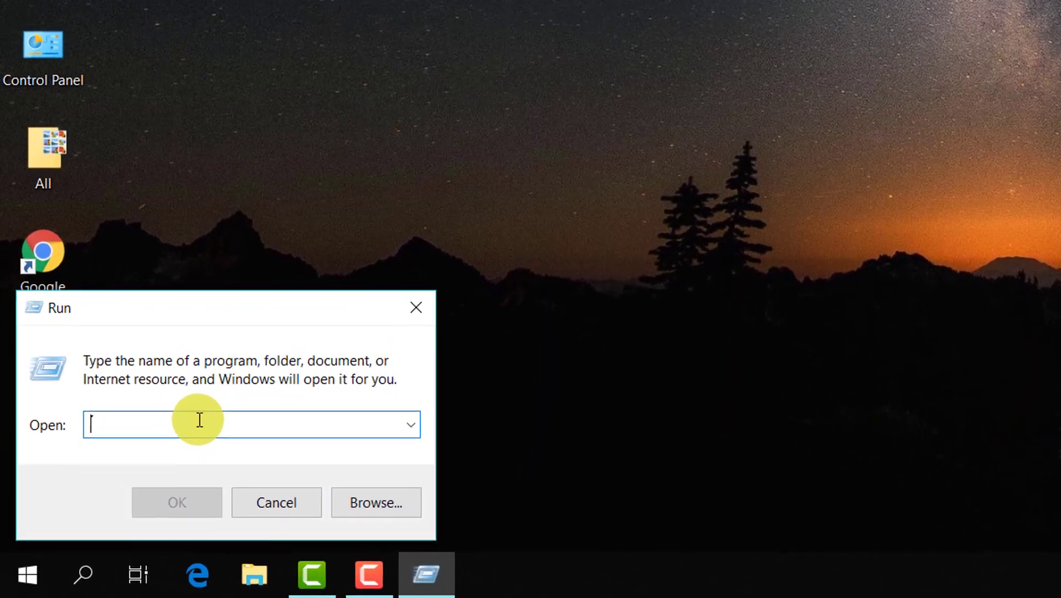
# Open the Windows Temp folder by running "temp", delete all of its contents and close the folder.
pyautogui.write('temp')
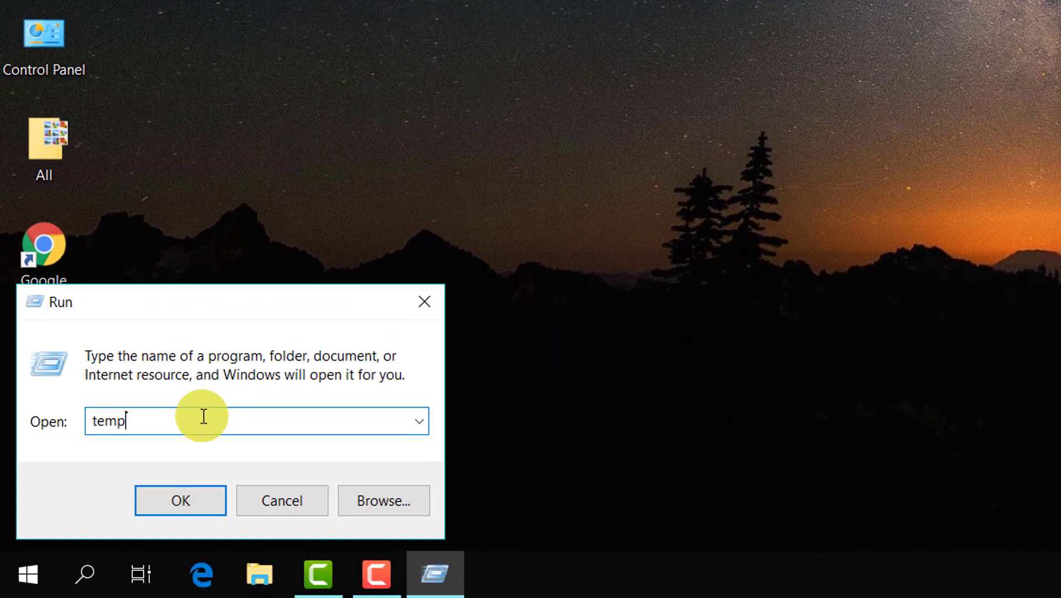
pyautogui.press('Return')
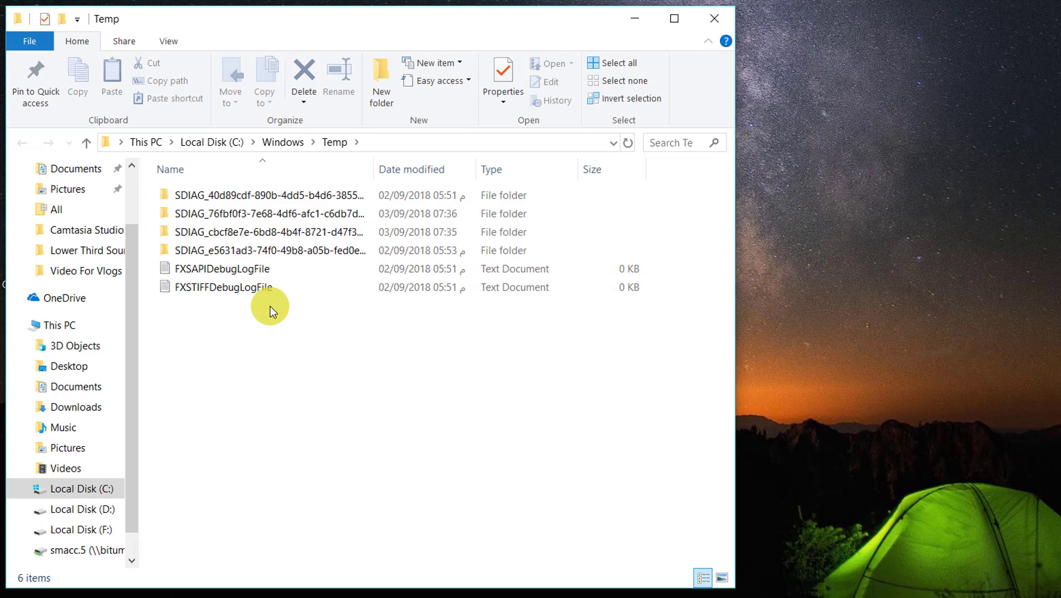
pyautogui.hotkey('ctrl', 'a')
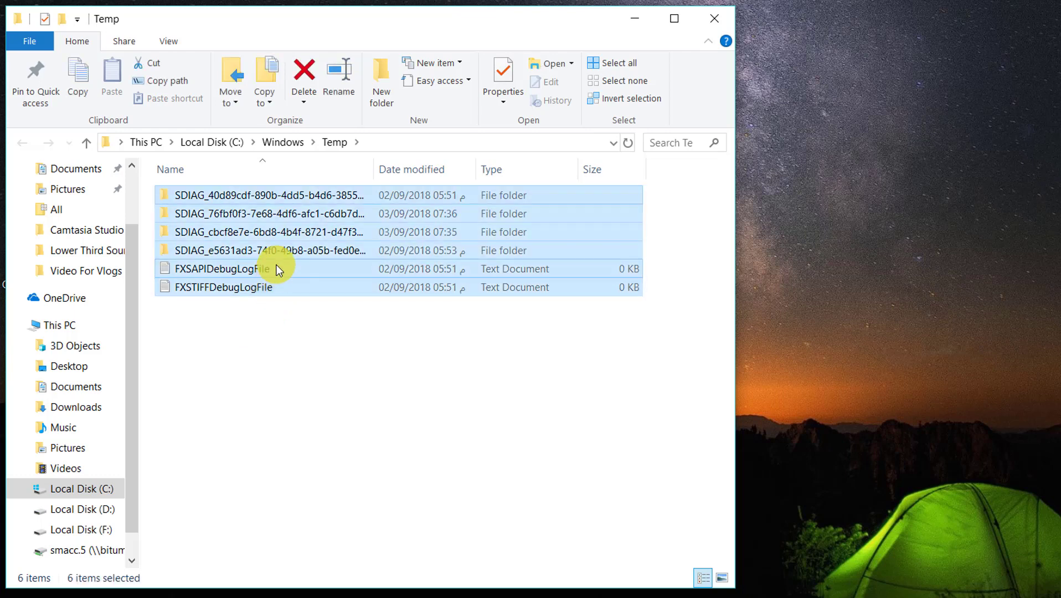
pyautogui.click(306, 71)
pyautogui.click(329, 244)
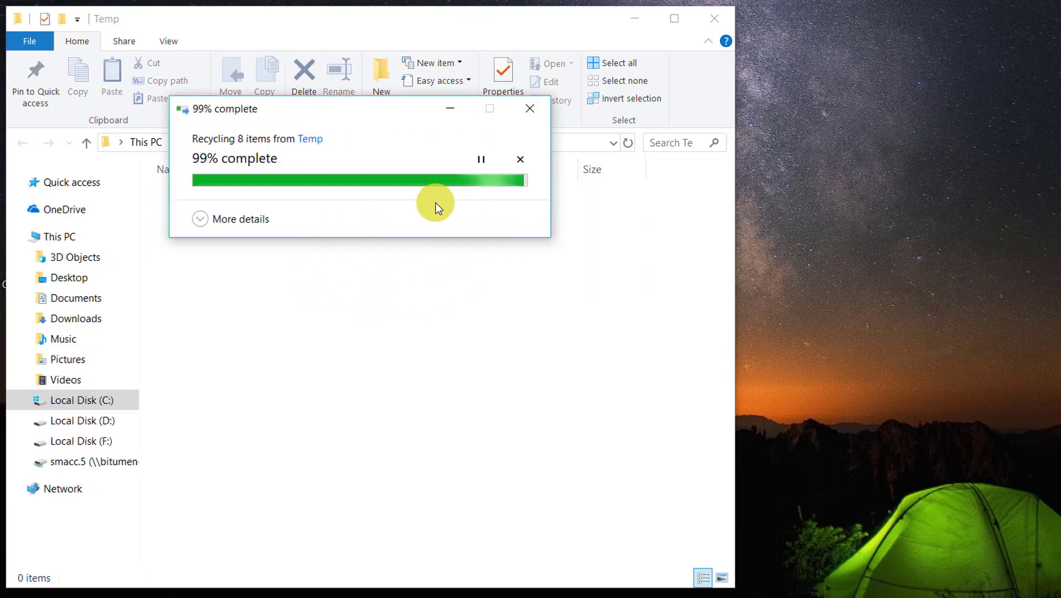
pyautogui.click(530, 107)
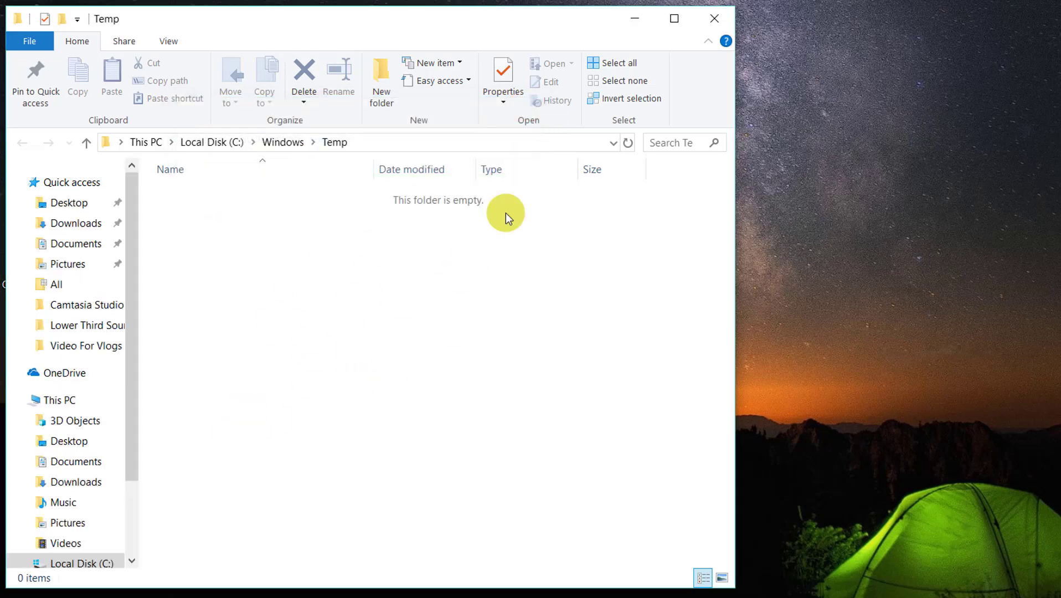
pyautogui.click(702, 21)
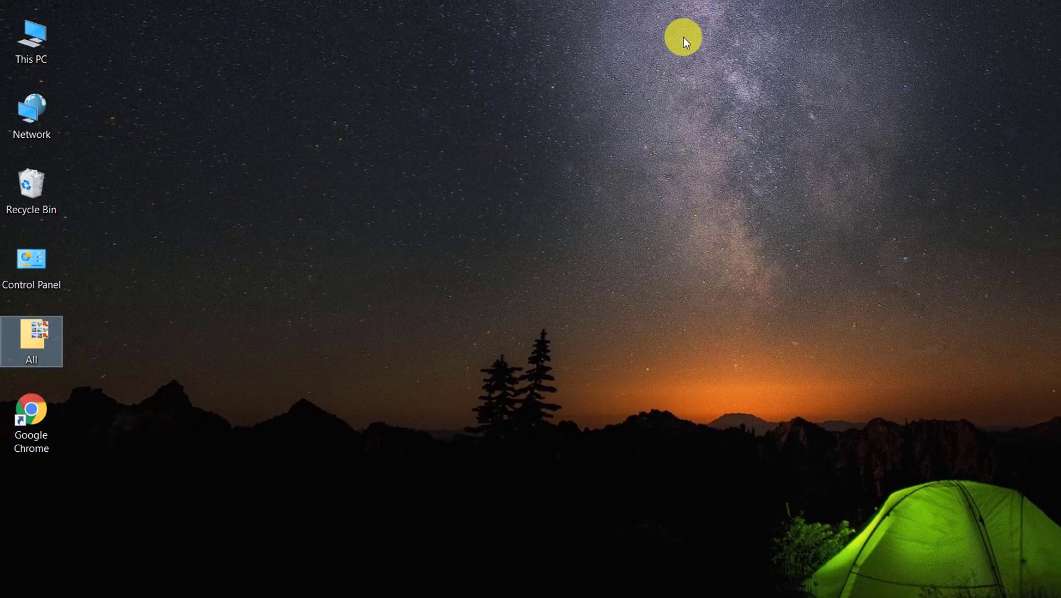
# Open the user profile's local Temp folder by running "%temp%".
pyautogui.press('super+r')
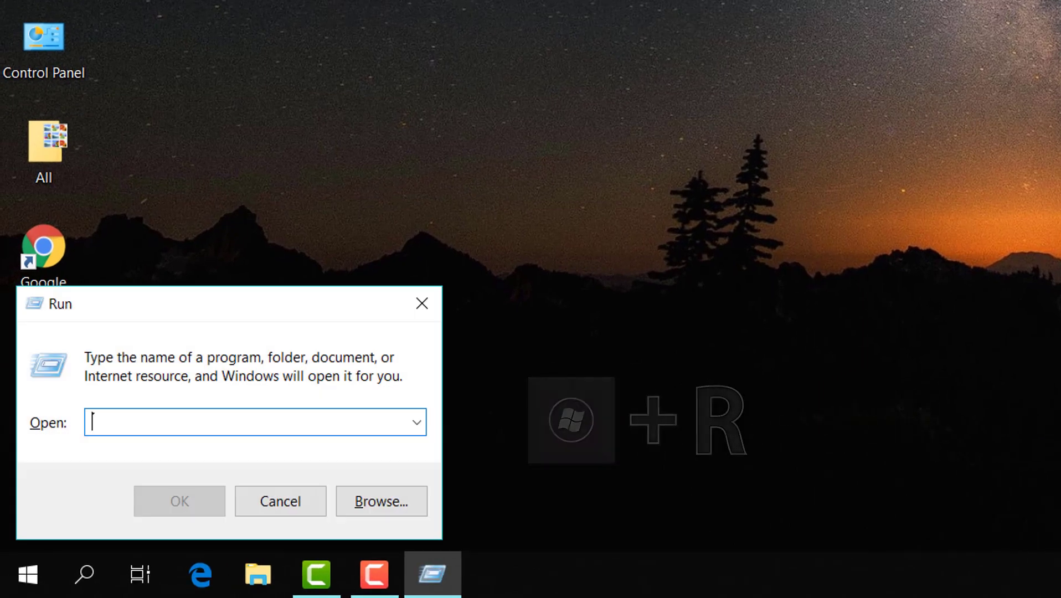
pyautogui.write('%')
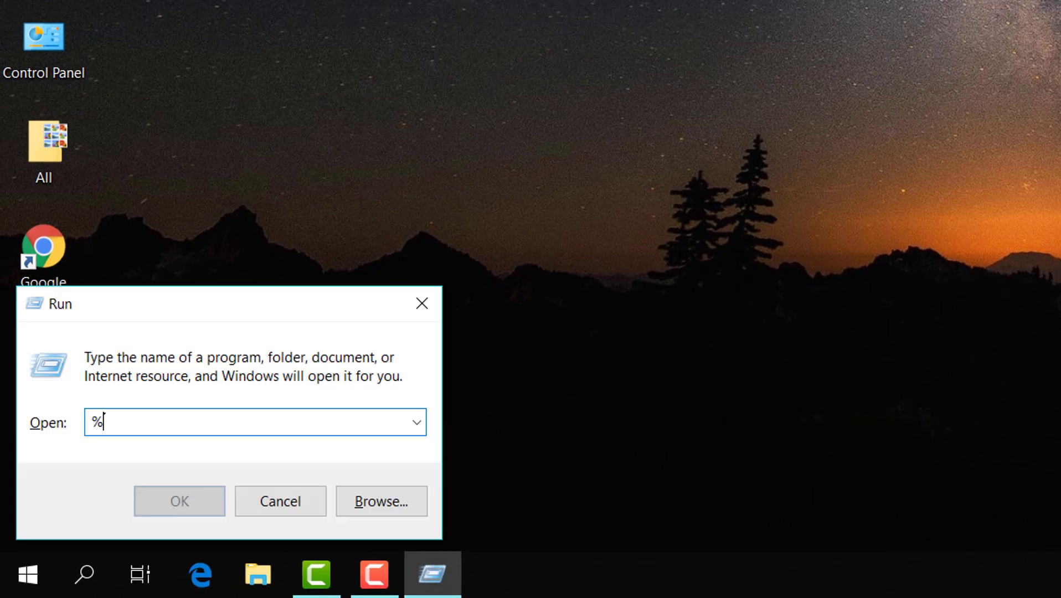
pyautogui.write('temp')
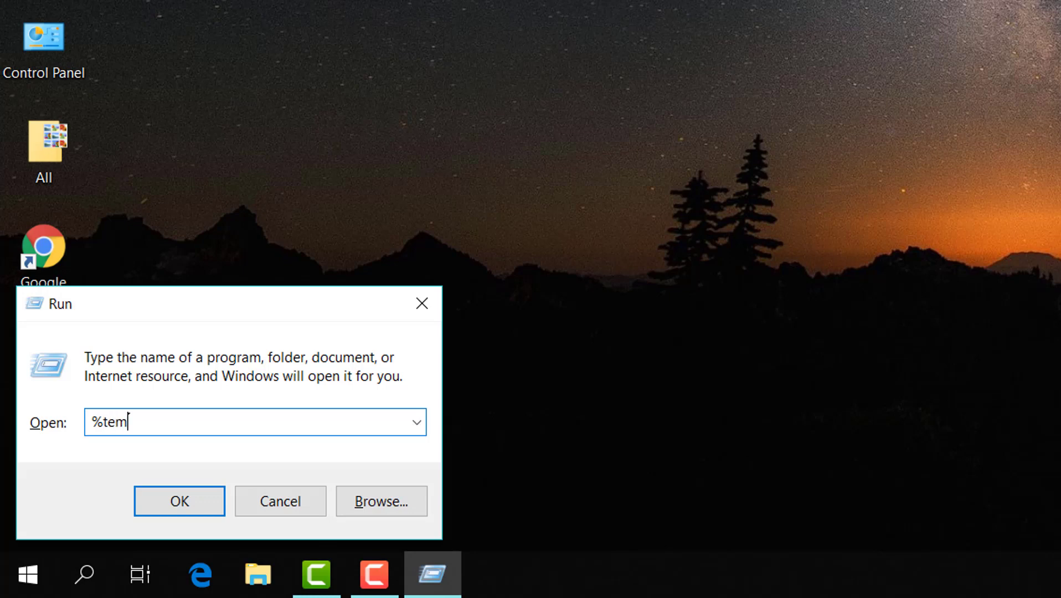
pyautogui.write('%')
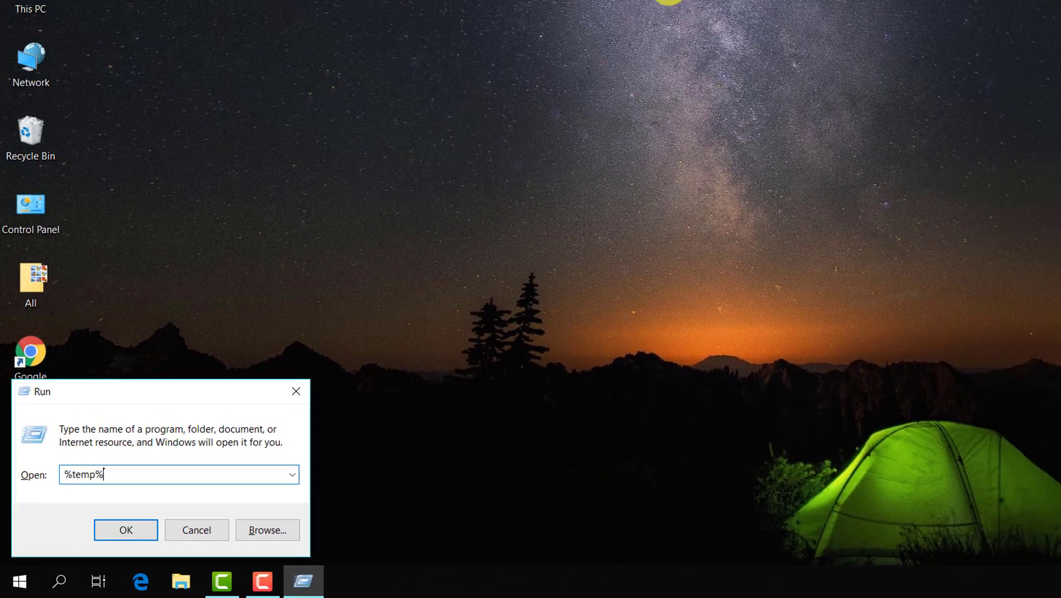
pyautogui.press('Return')
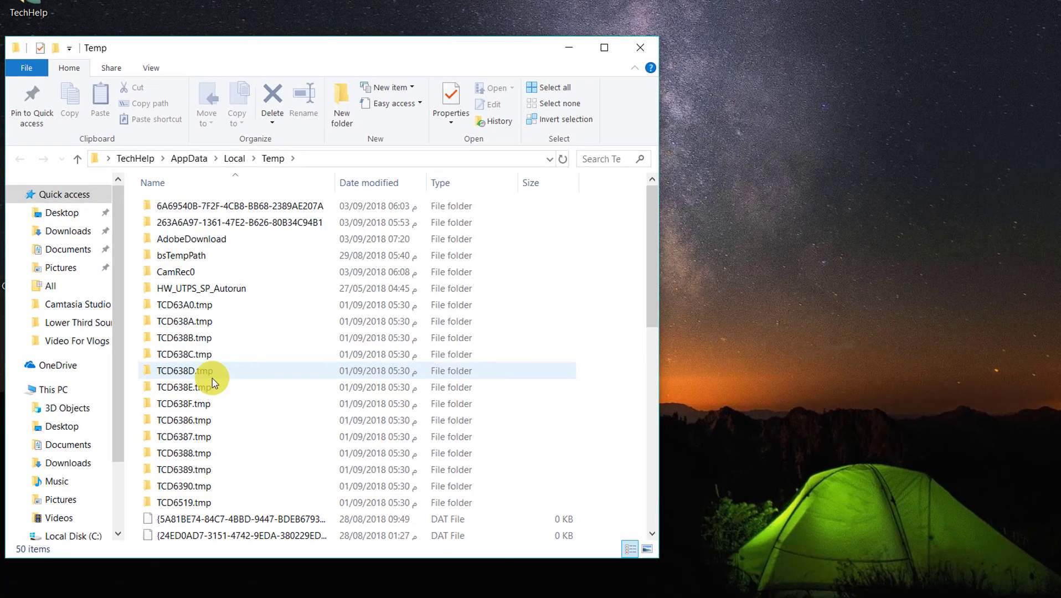
# Delete everything in the user's Temp folder, skipping all in-use and administrator-protected items, and close the folder.
pyautogui.click(207, 376)
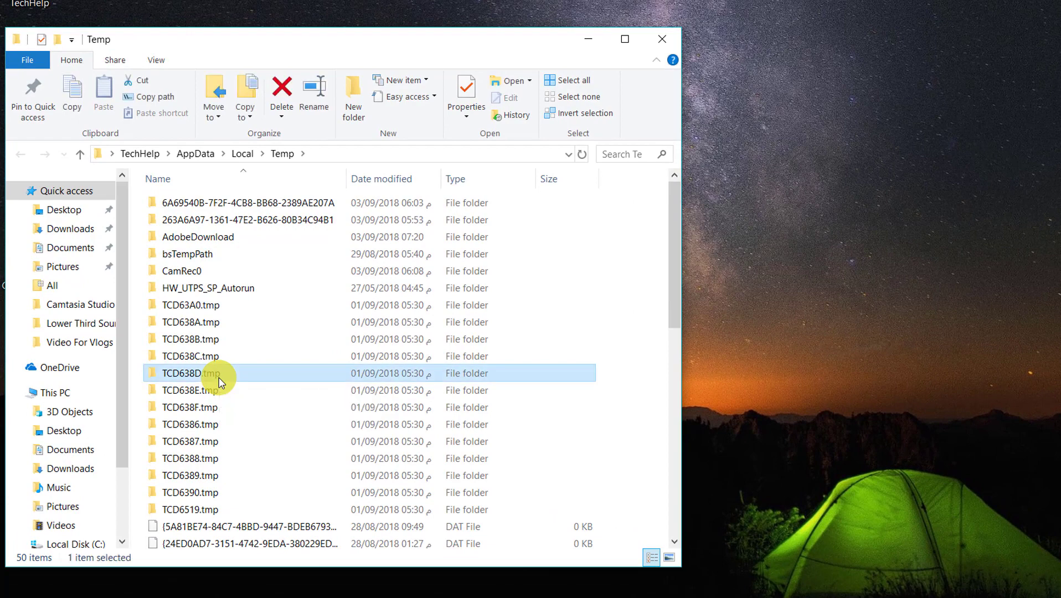
pyautogui.moveTo(243, 350)
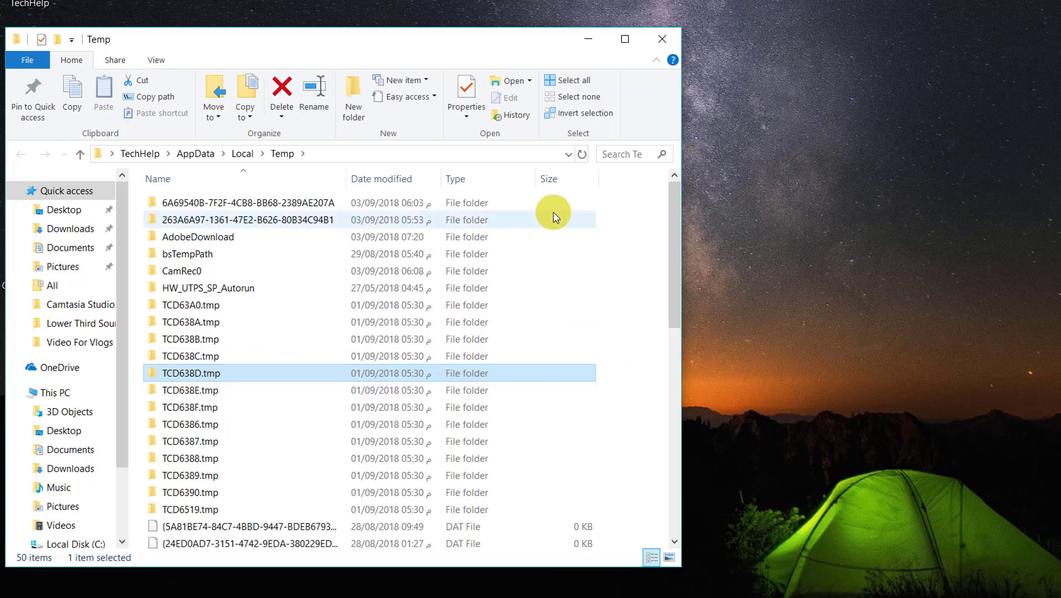
pyautogui.click(574, 86)
pyautogui.click(282, 90)
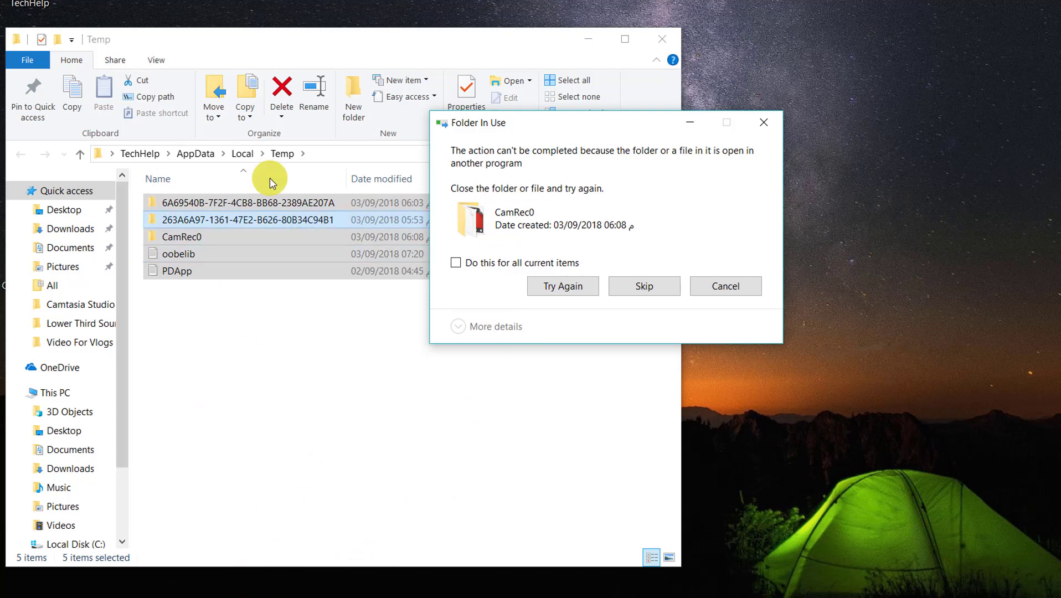
pyautogui.click(495, 260)
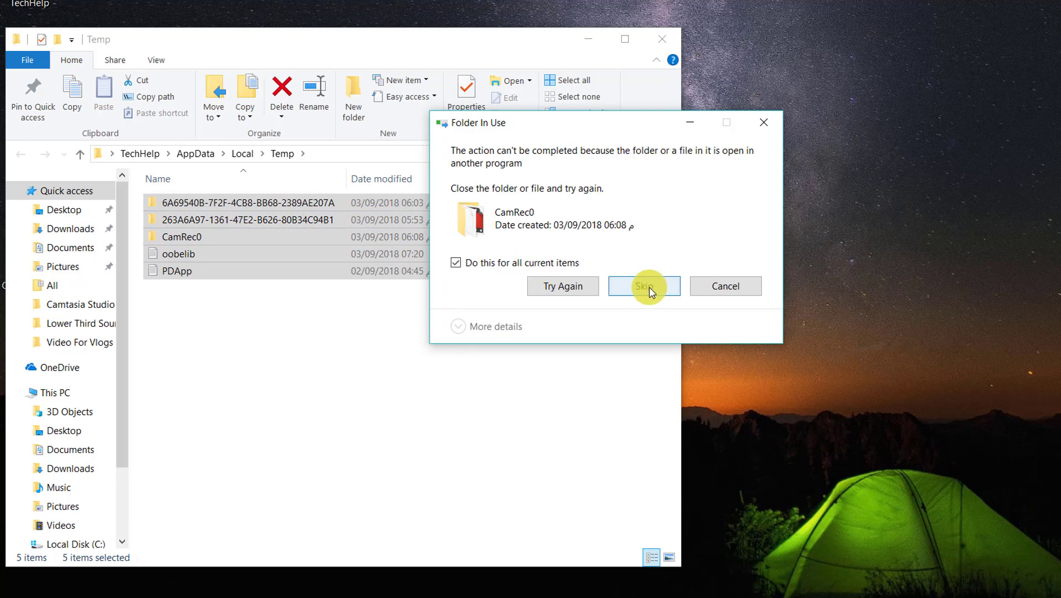
pyautogui.click(649, 287)
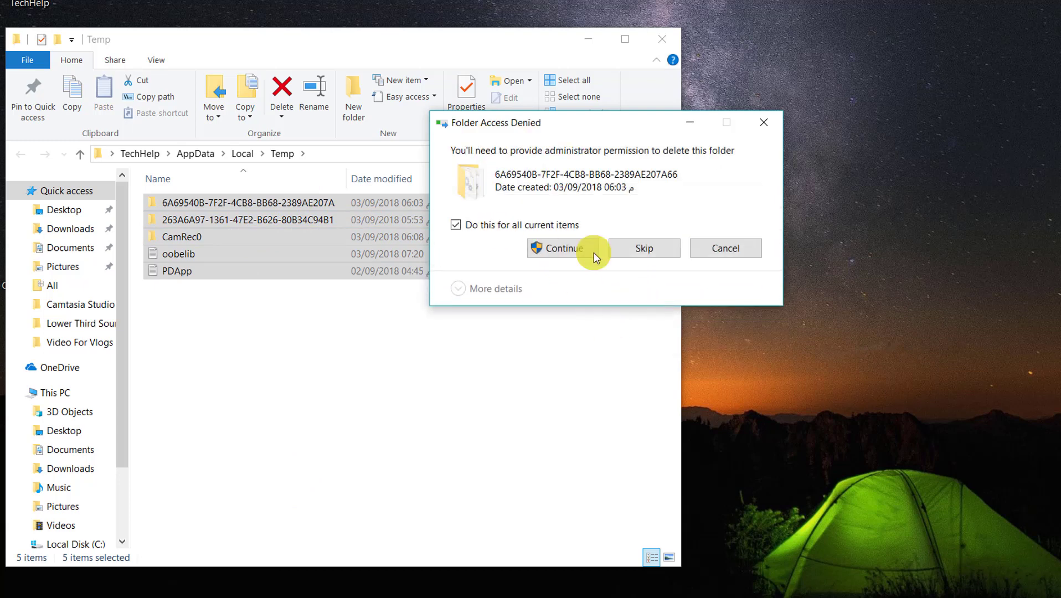
pyautogui.click(636, 248)
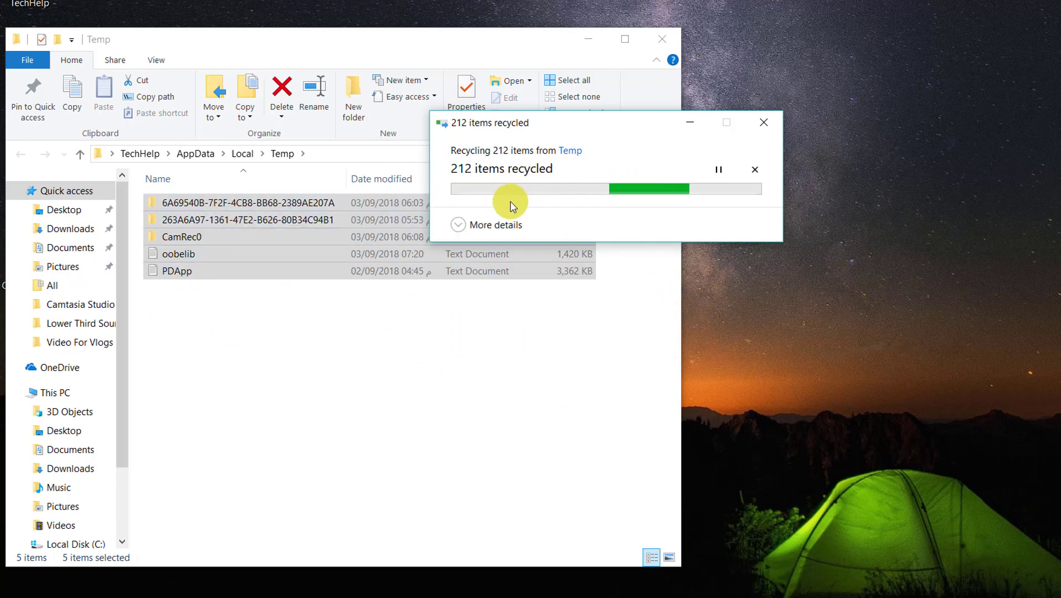
pyautogui.click(662, 39)
# Try to open the recent items folder by running "recent".
pyautogui.press('super+r')
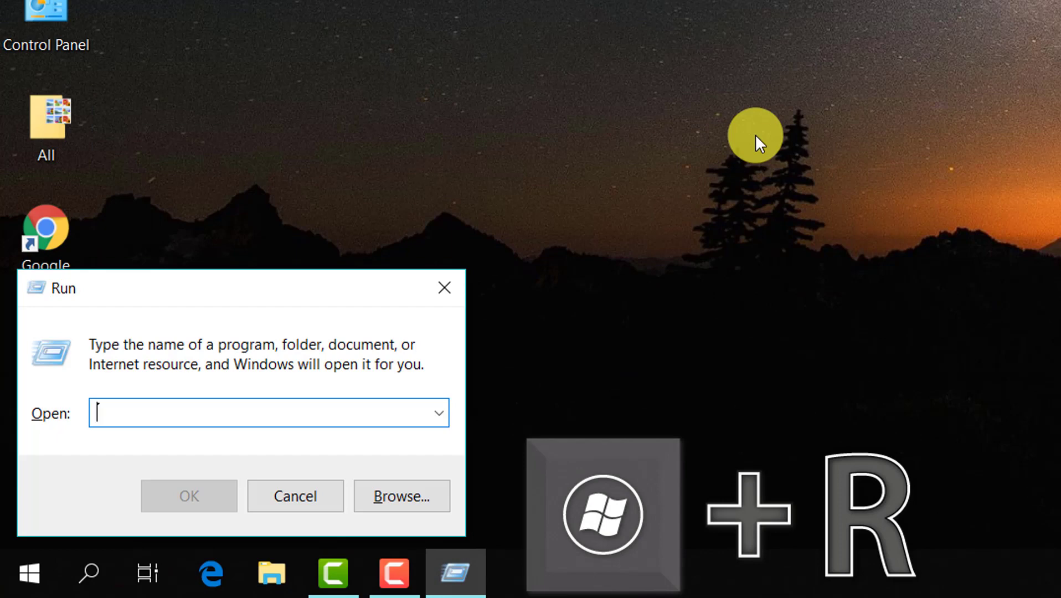
pyautogui.write('recent')
pyautogui.press('Return')
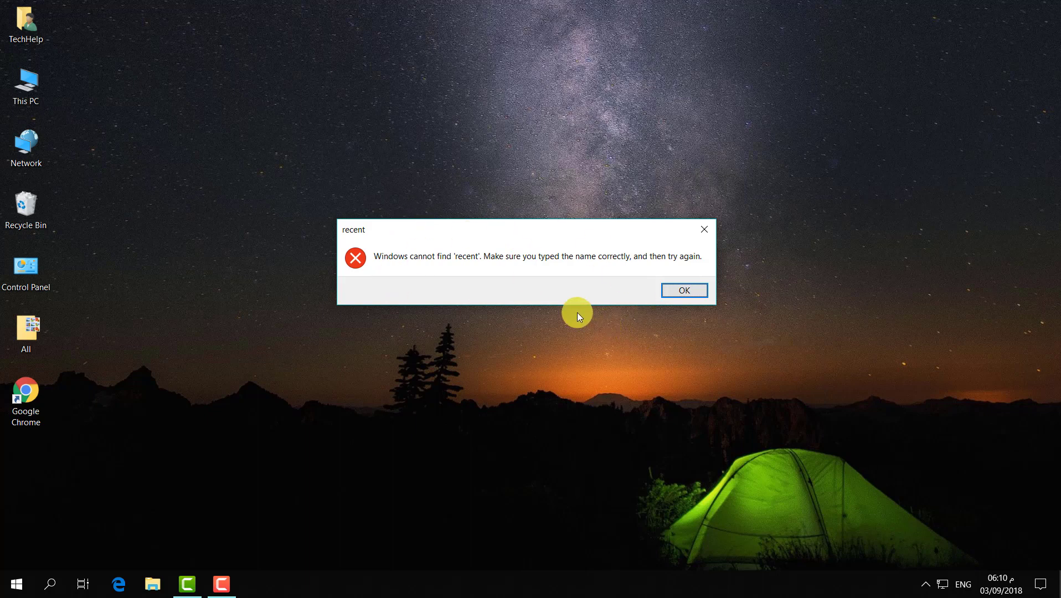
pyautogui.click(677, 289)
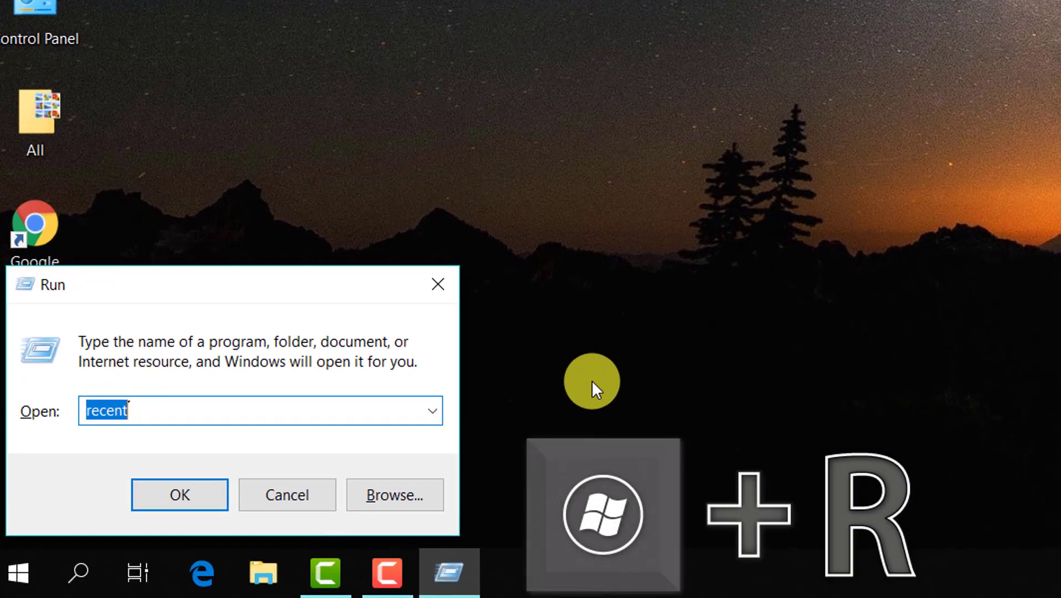
# Open the Prefetch folder by running "prefetch" and grant permanent access to it.
pyautogui.press('BackSpace')
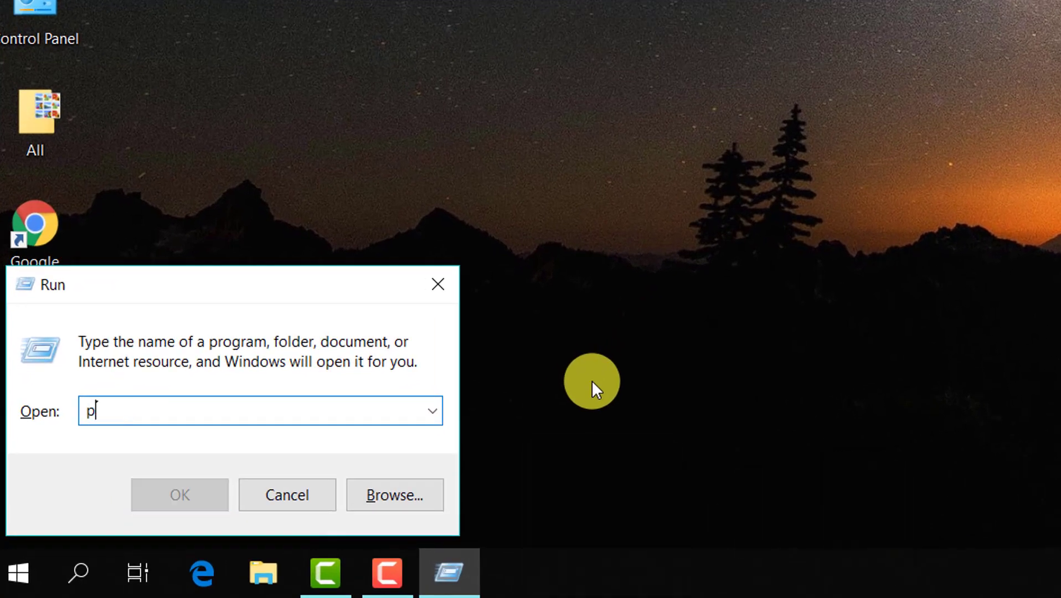
pyautogui.write('prefetch')
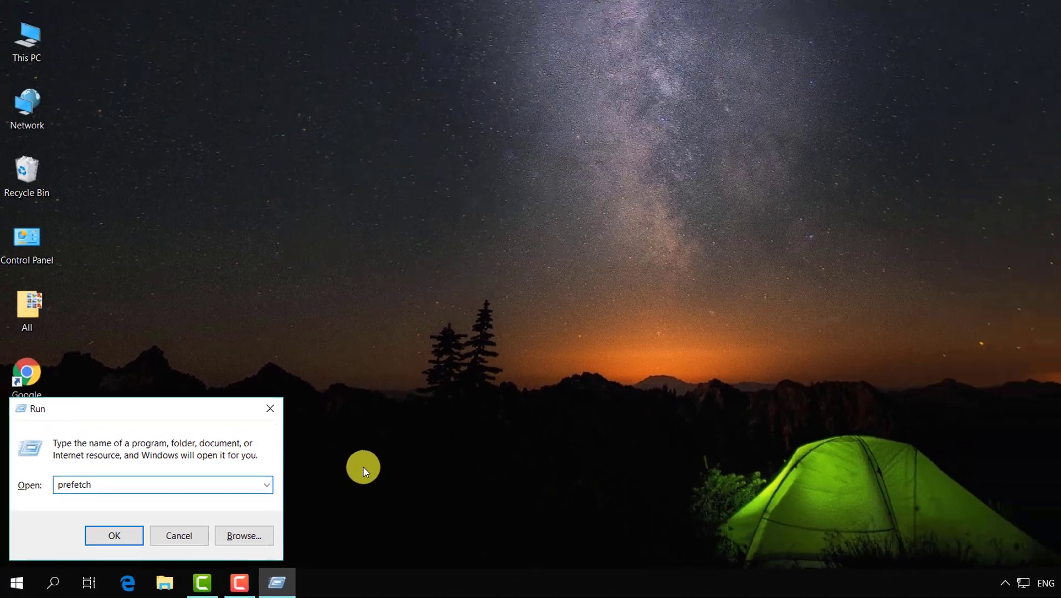
pyautogui.press('Return')
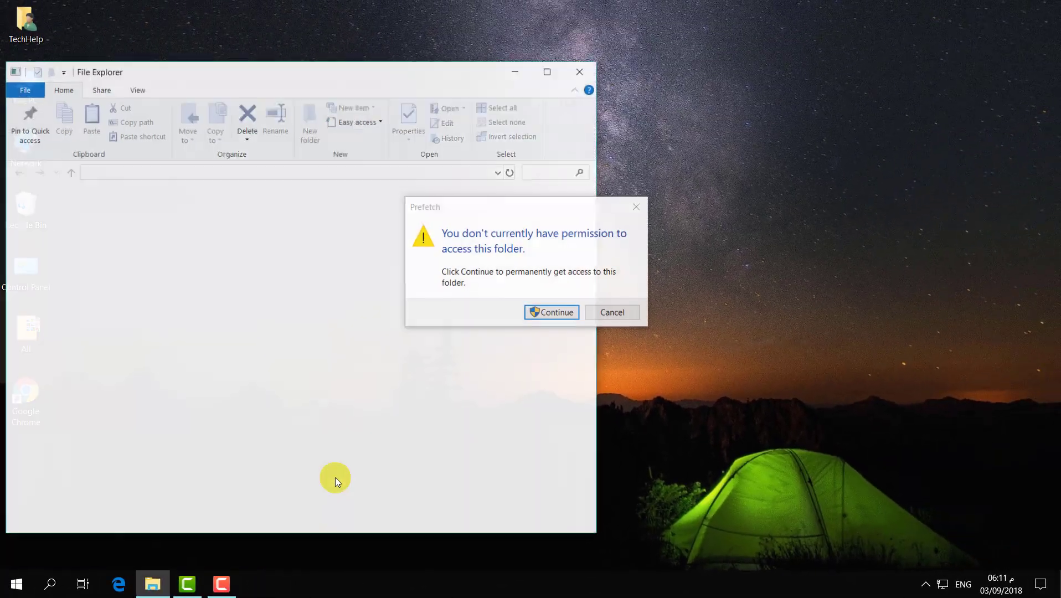
pyautogui.moveTo(531, 209); pyautogui.dragTo(441, 260)
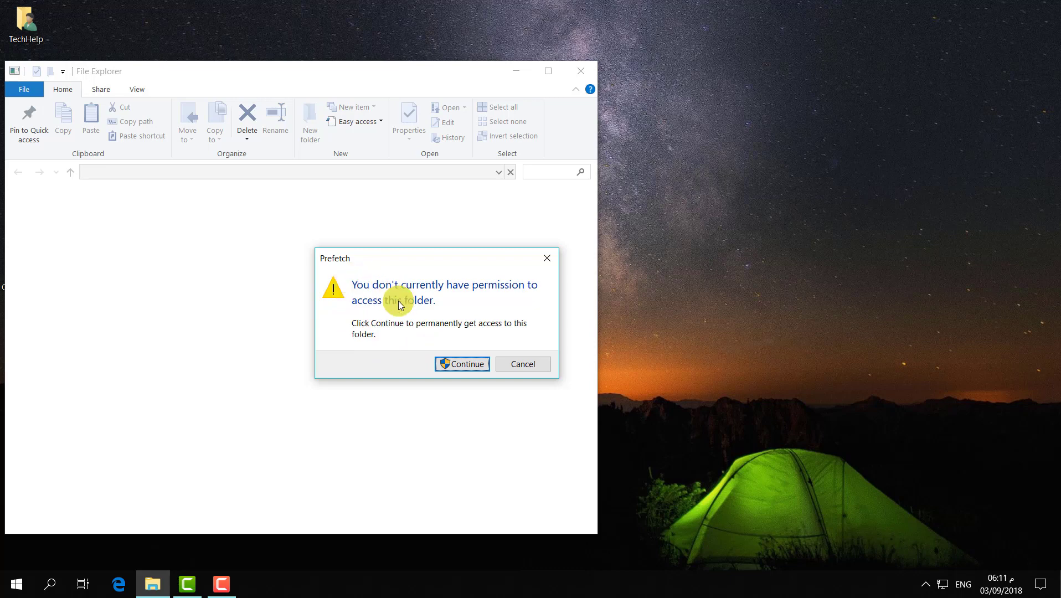
pyautogui.click(460, 363)
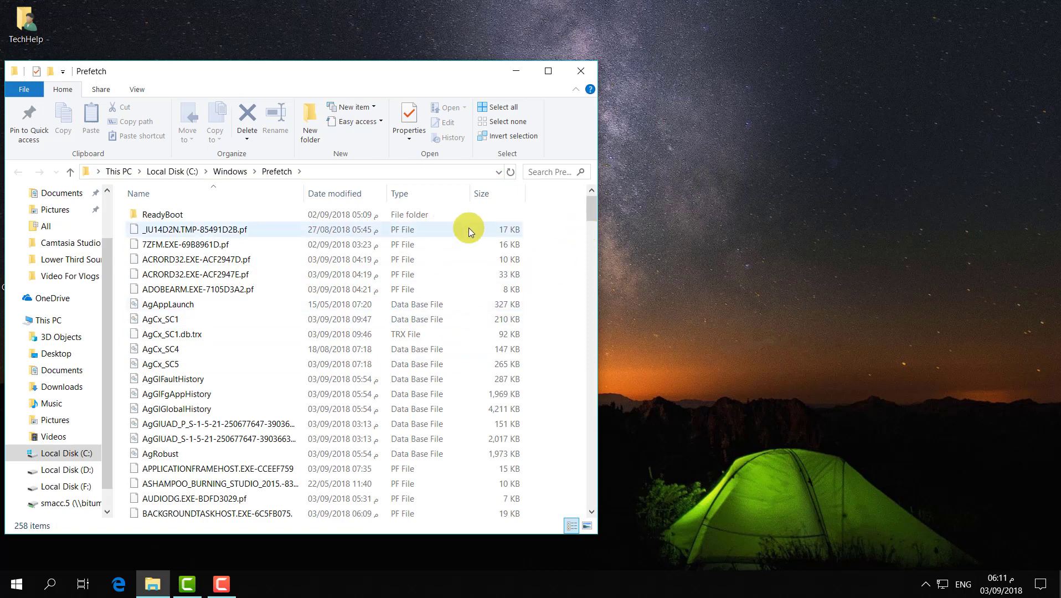
# Delete all files in the Prefetch folder, skipping every item that is in use, and close the folder.
pyautogui.click(218, 273)
pyautogui.hotkey('ctrl', 'a')
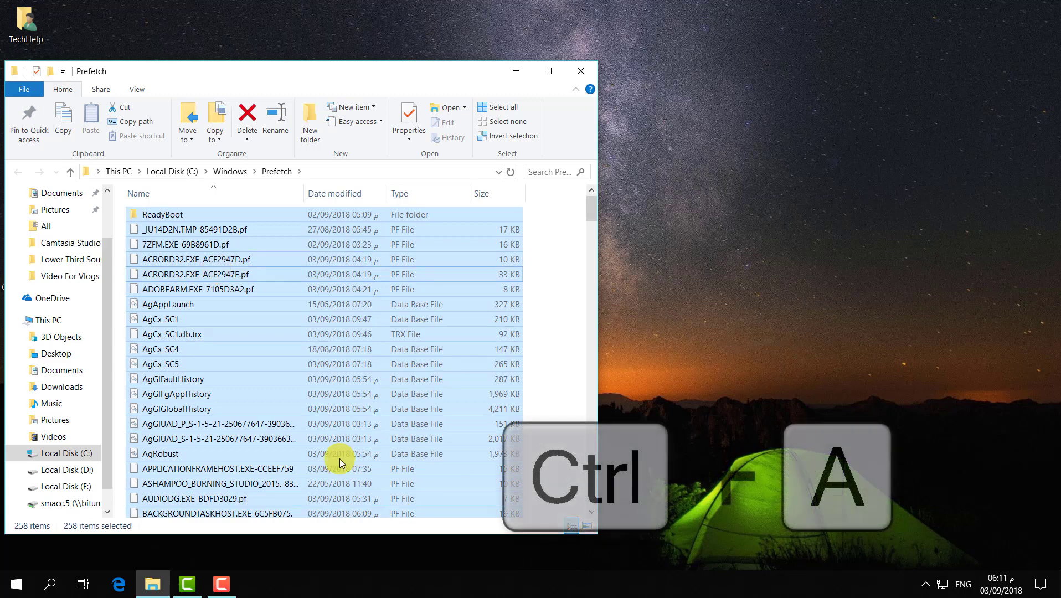
pyautogui.click(240, 125)
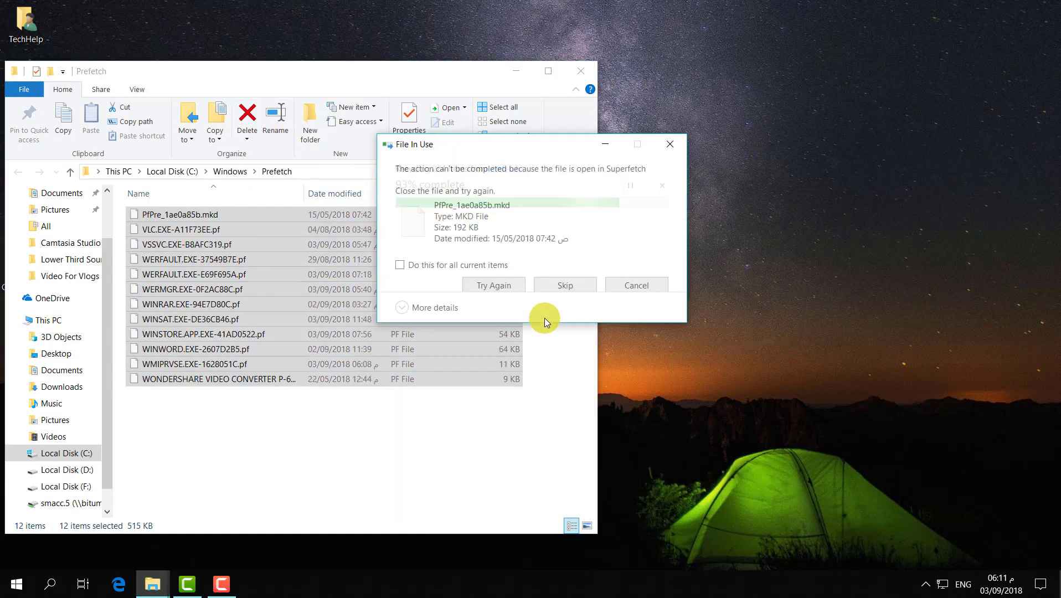
pyautogui.click(449, 263)
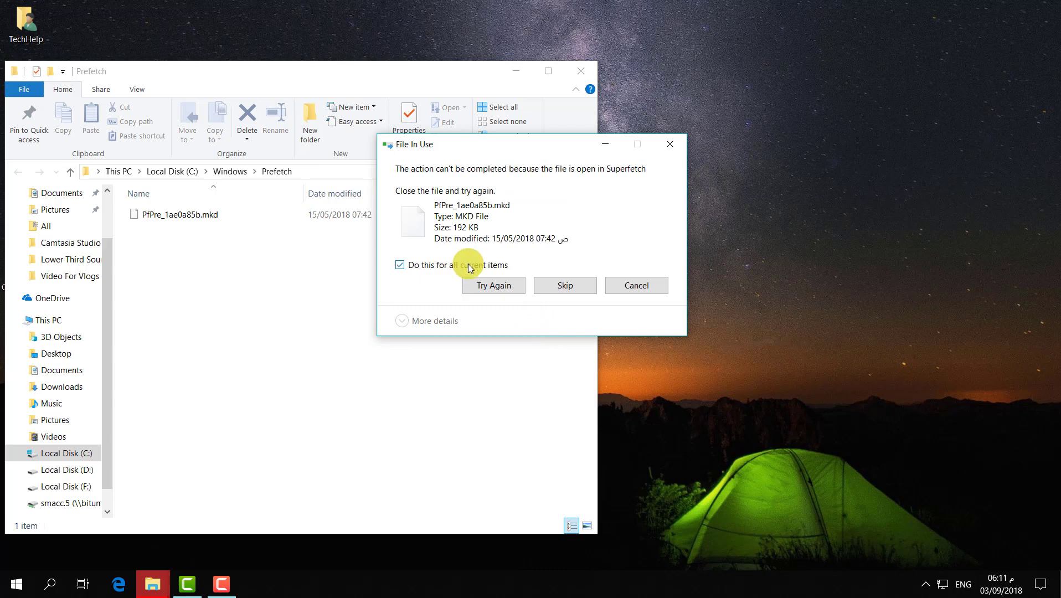
pyautogui.click(554, 286)
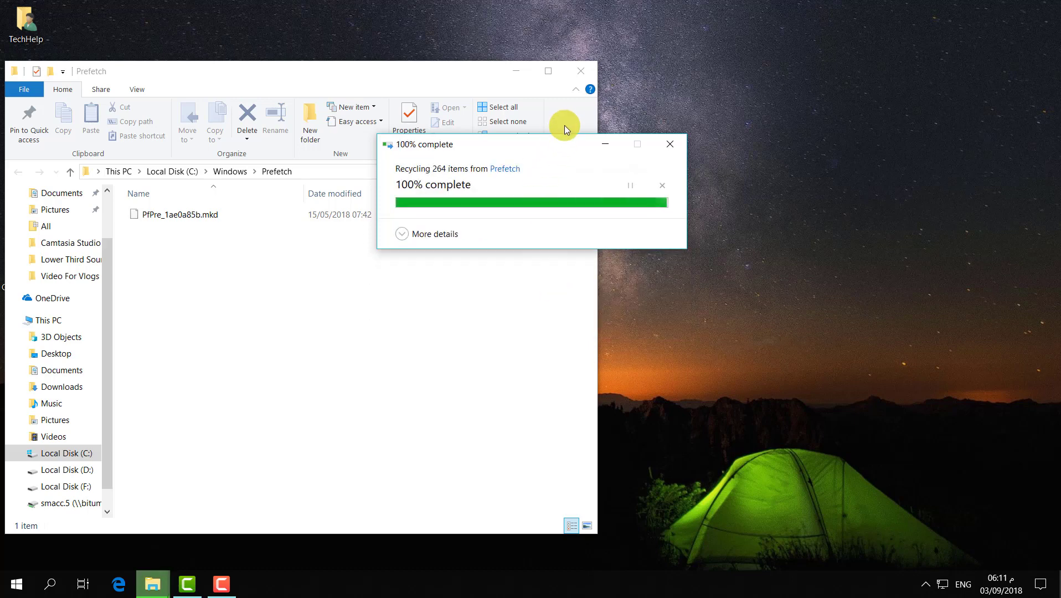
pyautogui.click(580, 72)
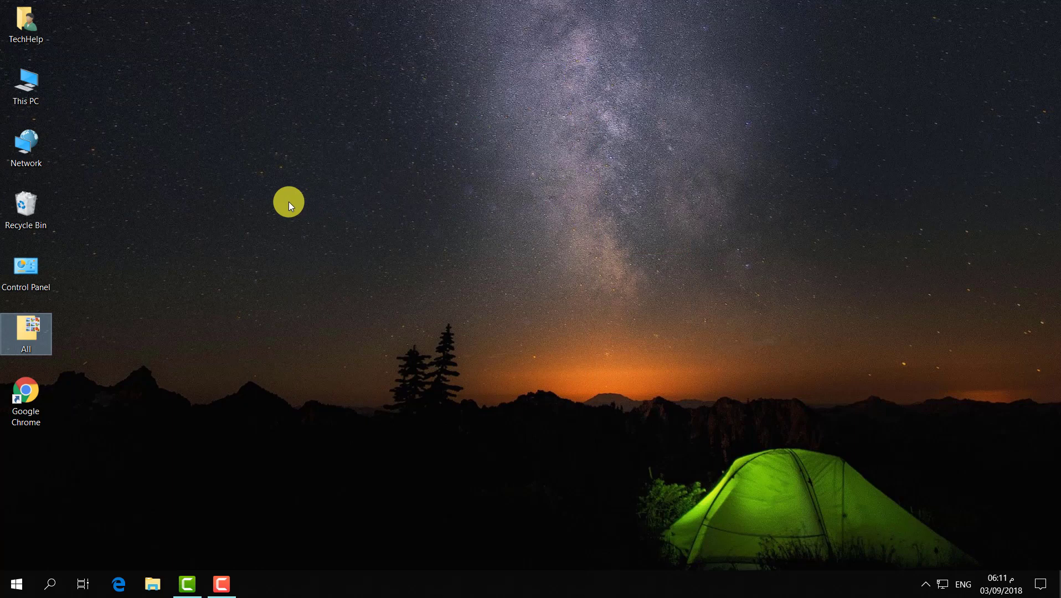
# Open the SoftwareDistribution folder inside the Windows directory on Local Disk (C:).
pyautogui.doubleClick(32, 92)
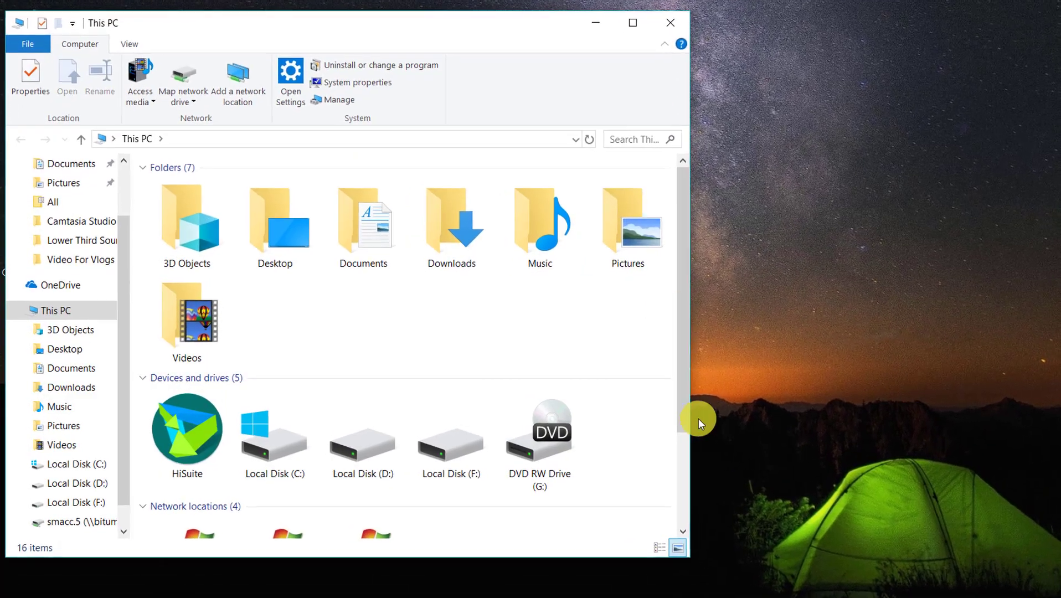
pyautogui.click(631, 23)
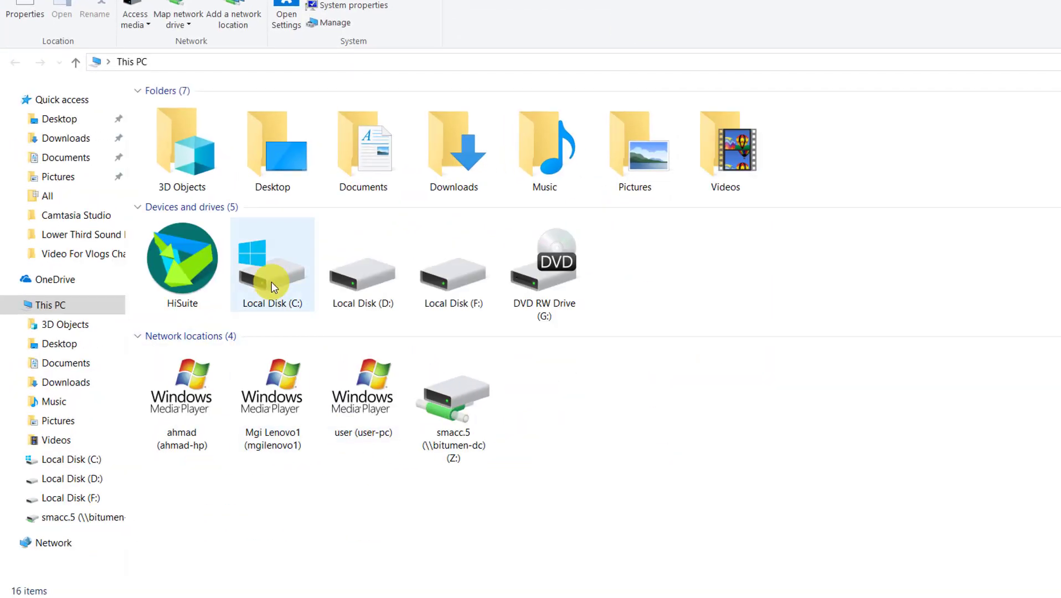
pyautogui.doubleClick(272, 280)
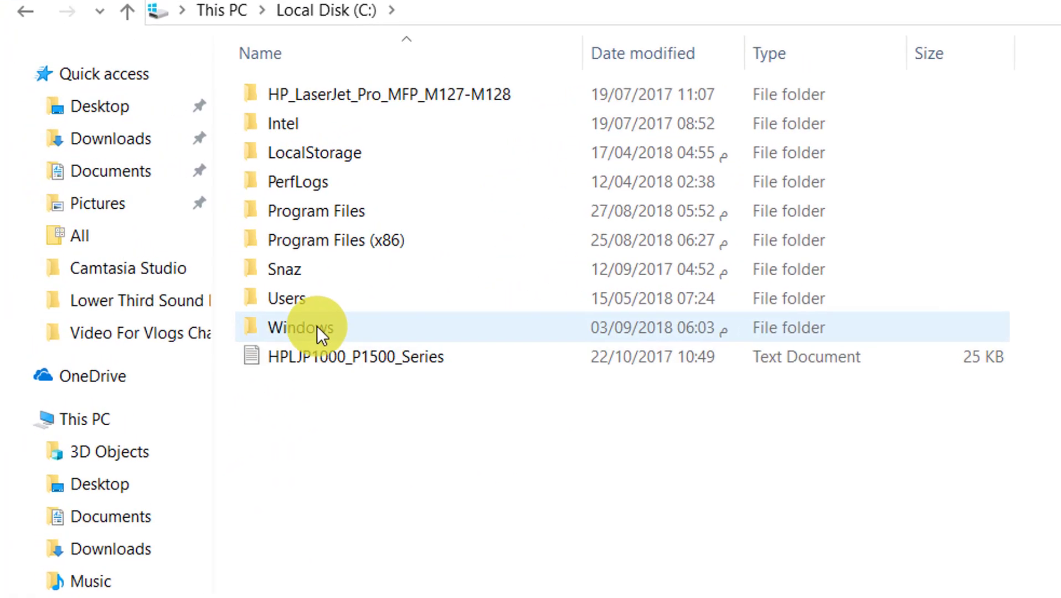
pyautogui.doubleClick(305, 326)
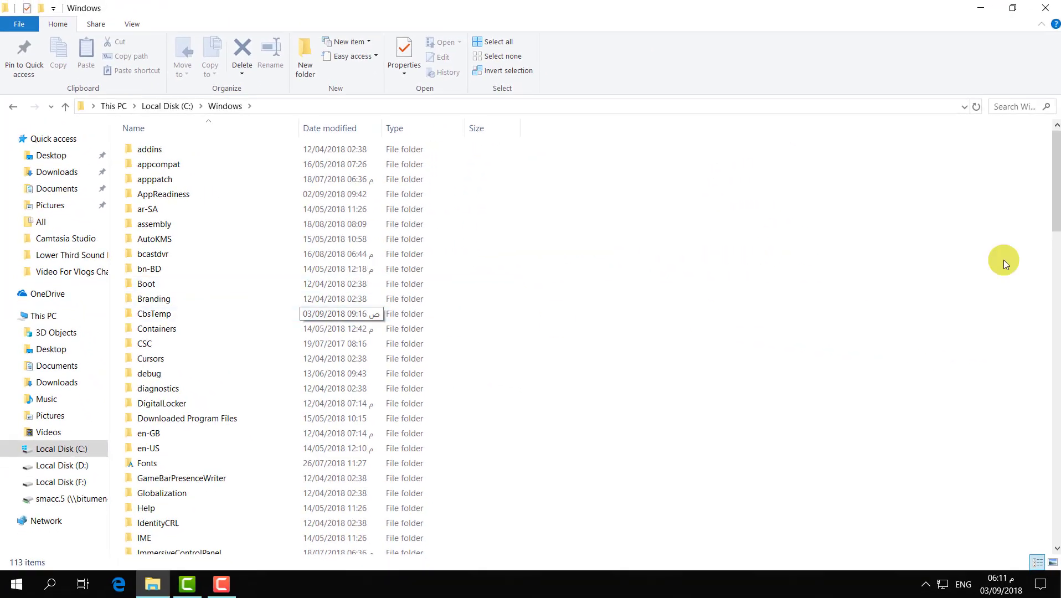
pyautogui.moveTo(1055, 207); pyautogui.dragTo(1056, 384)
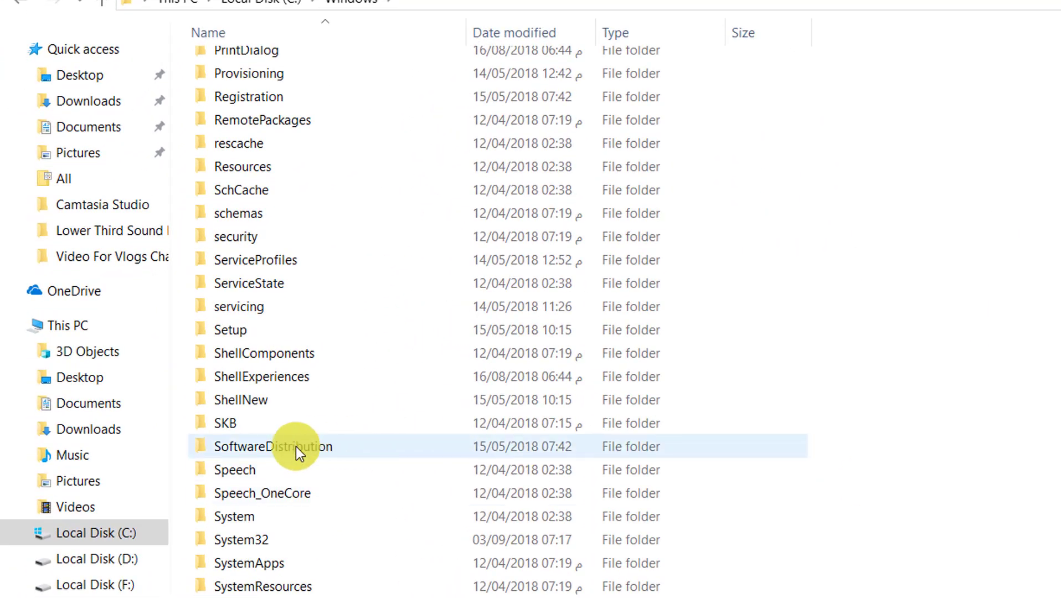
pyautogui.doubleClick(296, 445)
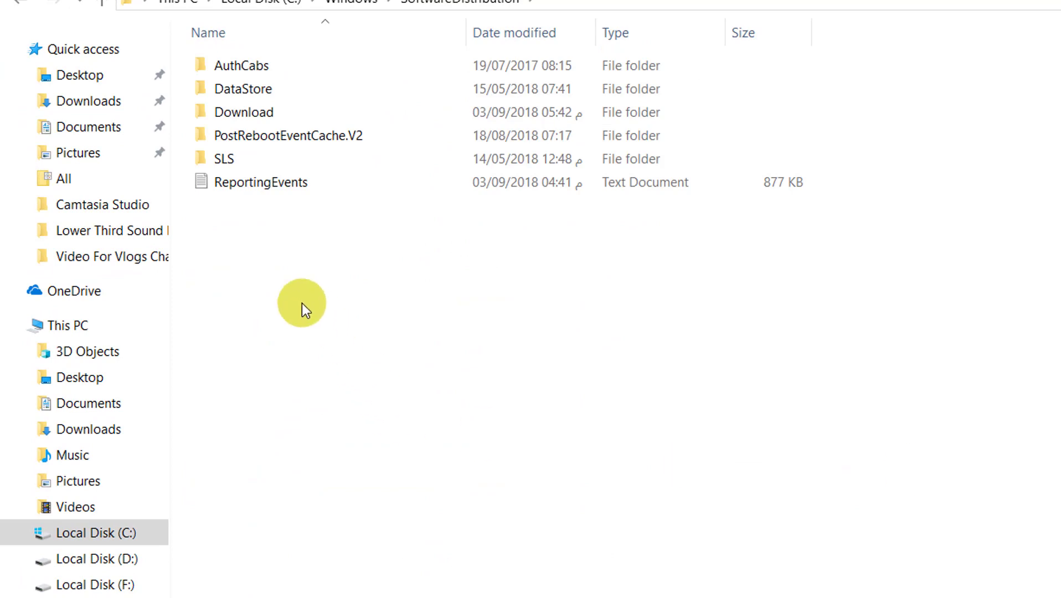
# Delete everything in the SoftwareDistribution folder and close the folder window.
pyautogui.hotkey('ctrl', 'a')
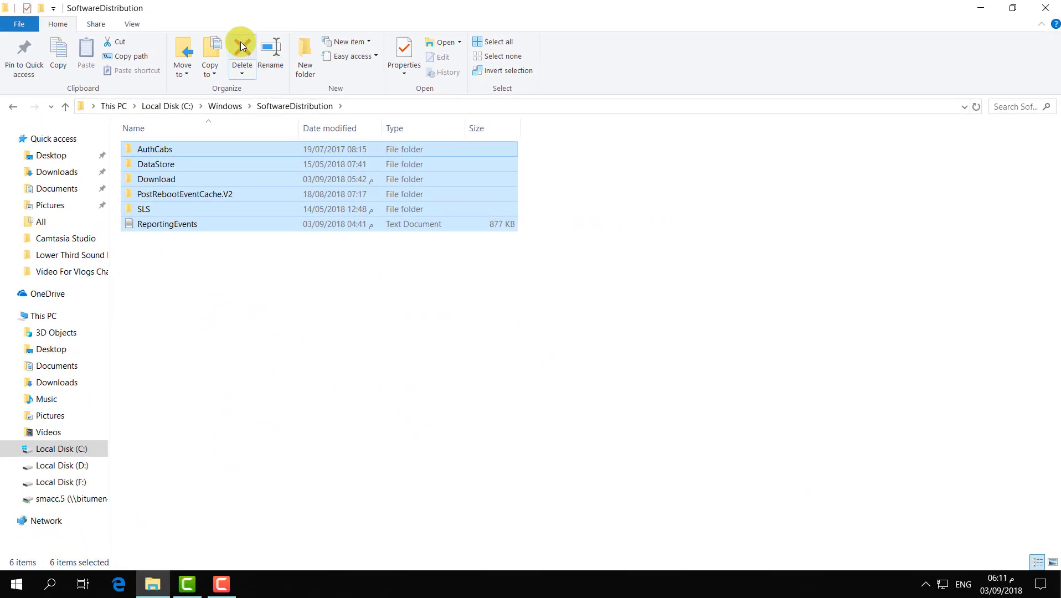
pyautogui.press('Delete')
pyautogui.click(501, 252)
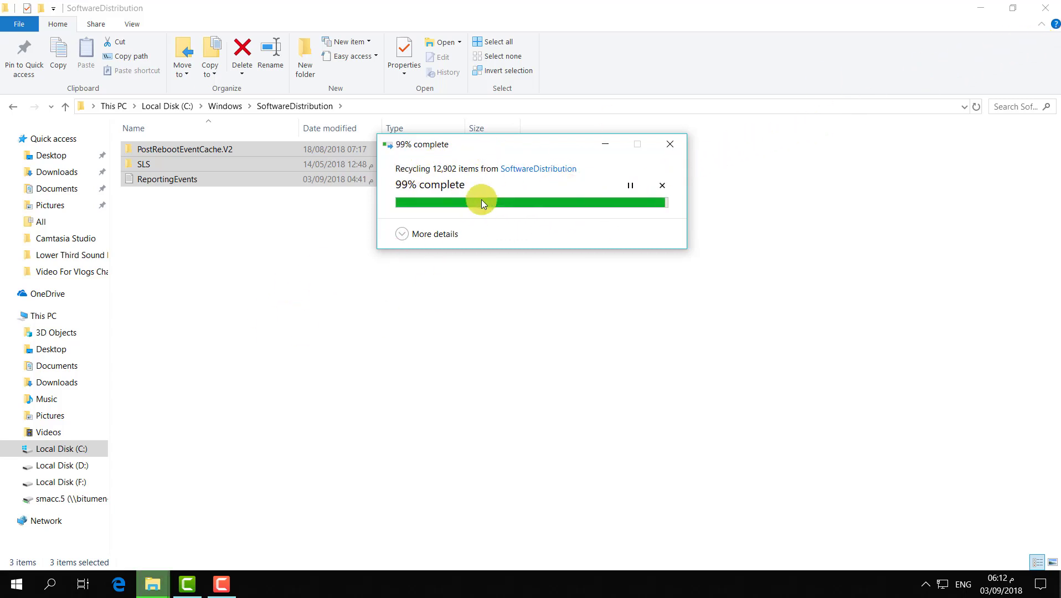
pyautogui.click(1045, 8)
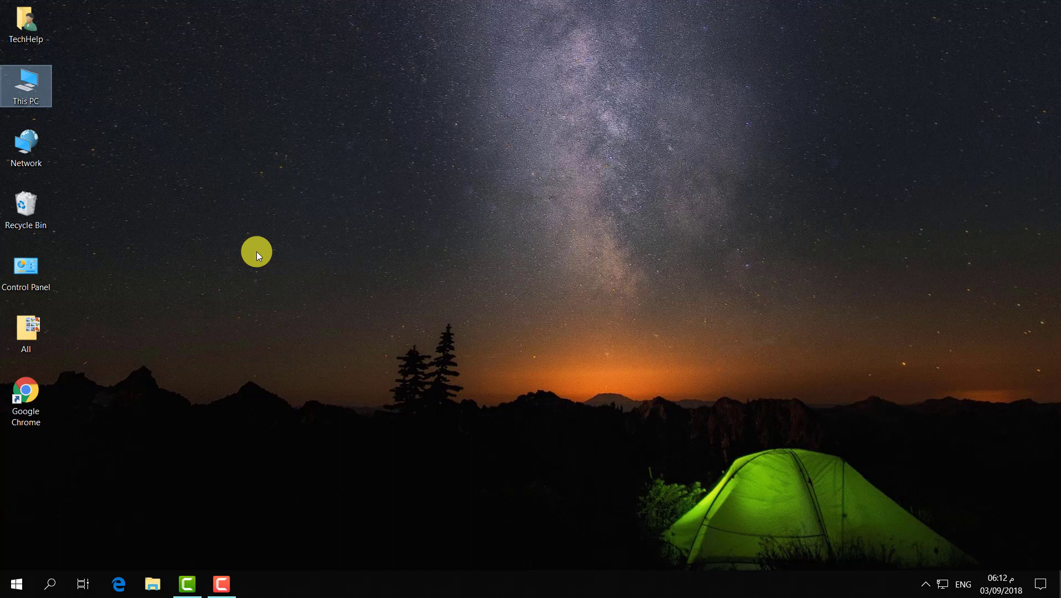
# Open the properties of Local Disk (C:) from This PC and show its error checking and optimization tools.
pyautogui.doubleClick(34, 88)
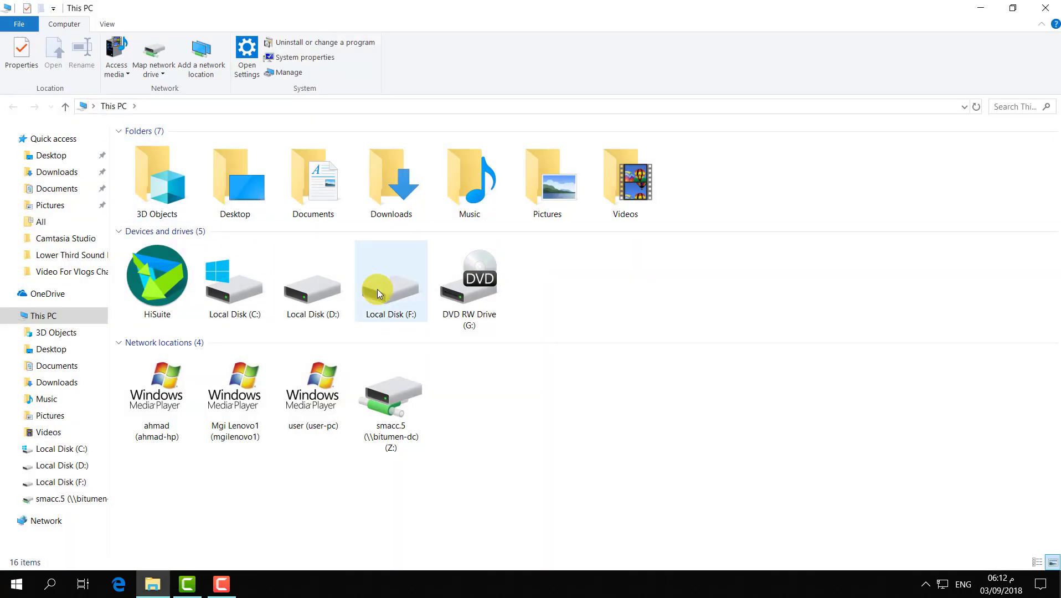
pyautogui.rightClick(244, 289)
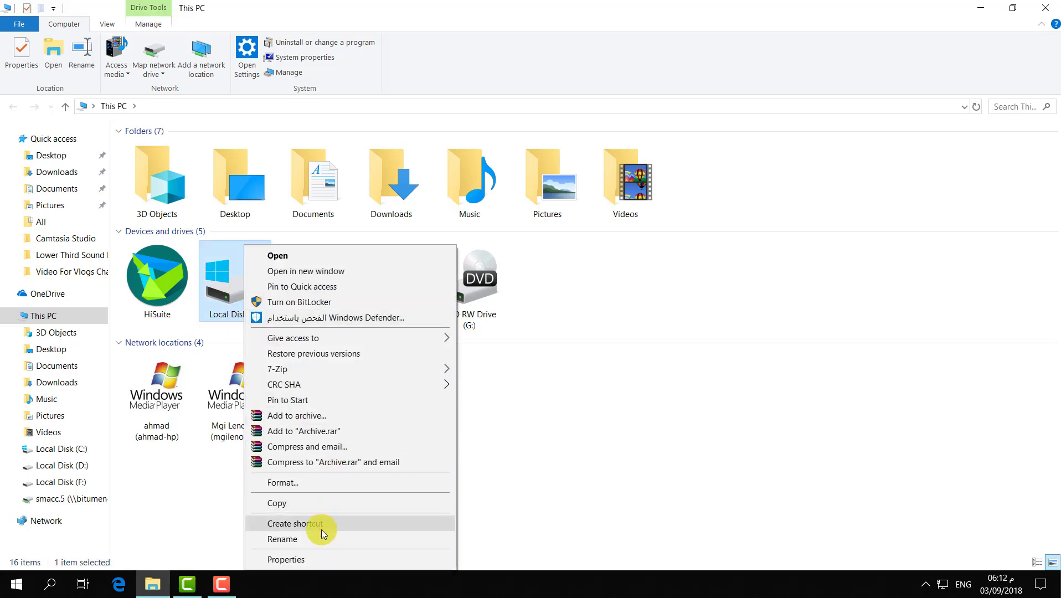
pyautogui.click(297, 559)
pyautogui.moveTo(431, 233); pyautogui.dragTo(441, 197)
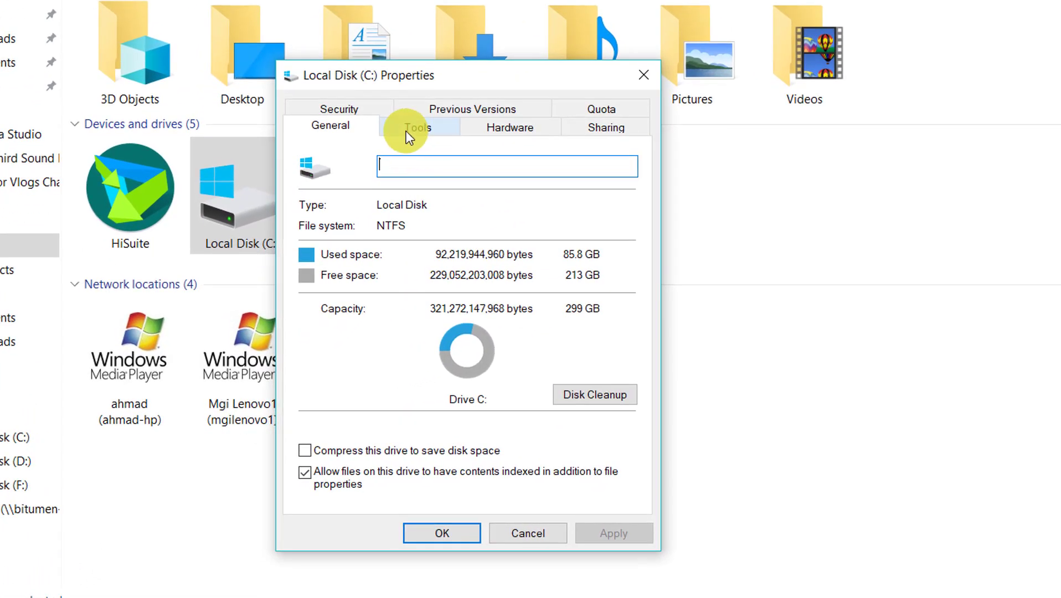
pyautogui.click(410, 133)
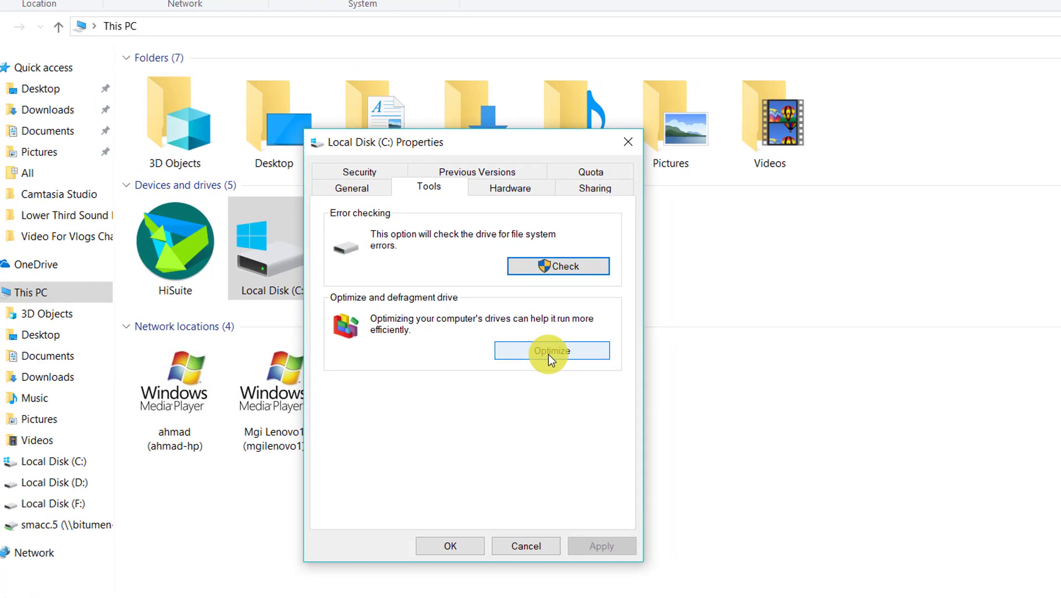
# Start optimizing drive C:, stop the run, and close the Optimize Drives window.
pyautogui.click(548, 355)
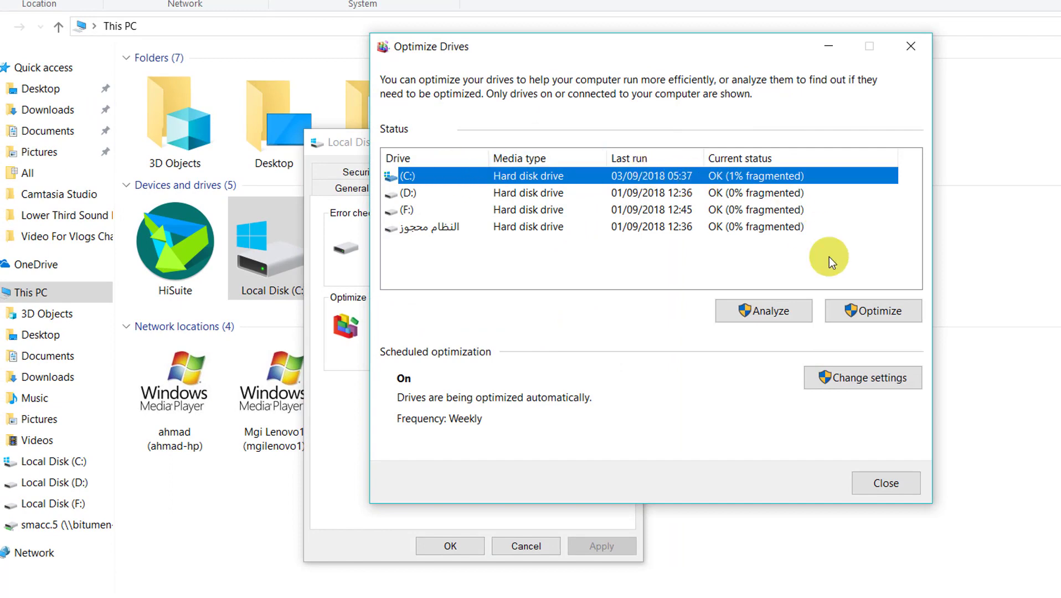
pyautogui.click(871, 310)
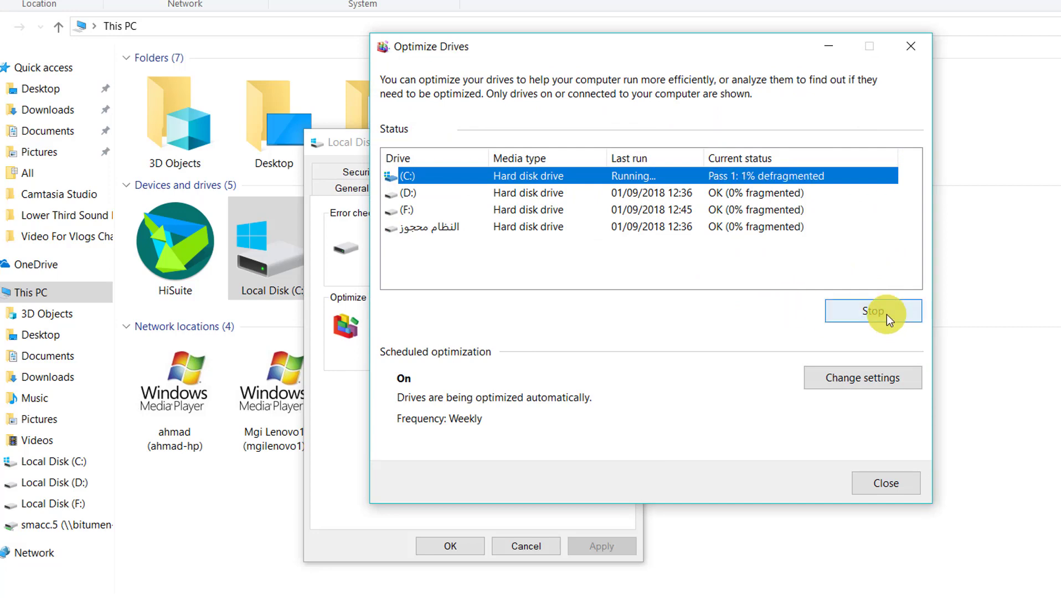
pyautogui.click(859, 308)
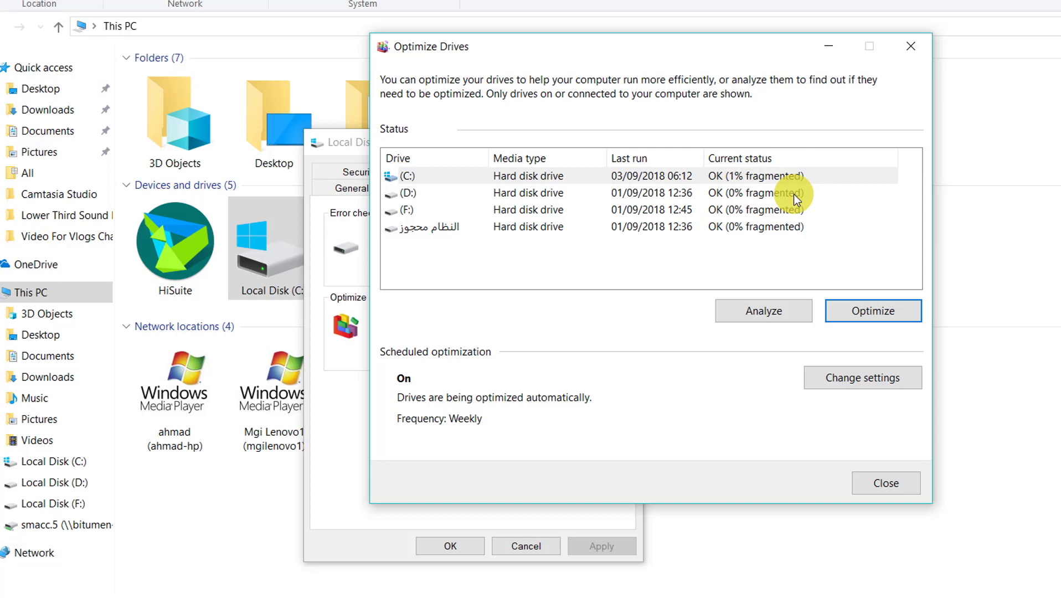
pyautogui.click(921, 41)
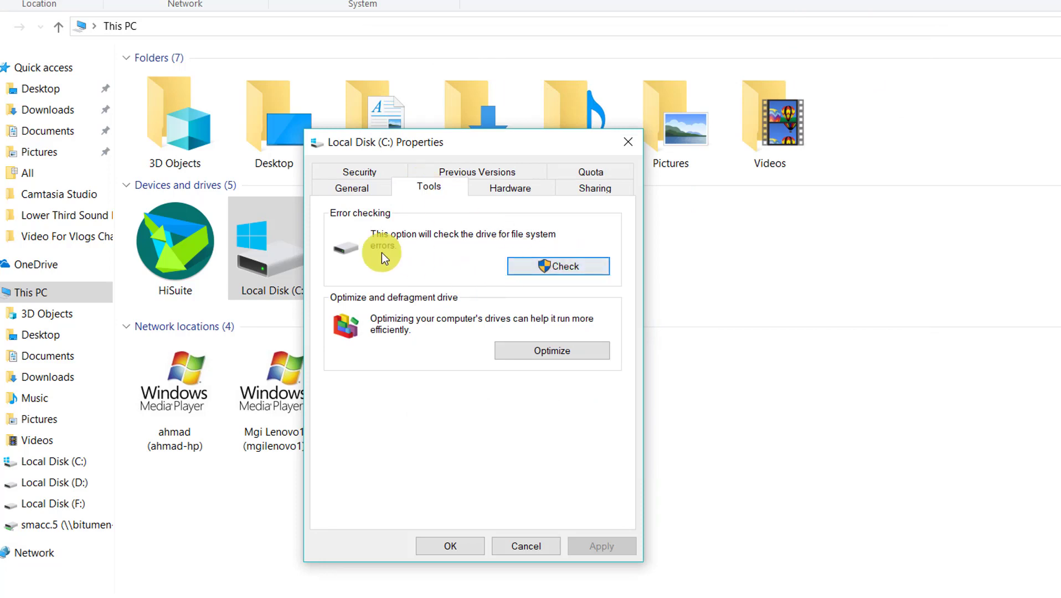
# Start an error scan of drive C:, cancel the scan, and close the drive's properties.
pyautogui.click(566, 268)
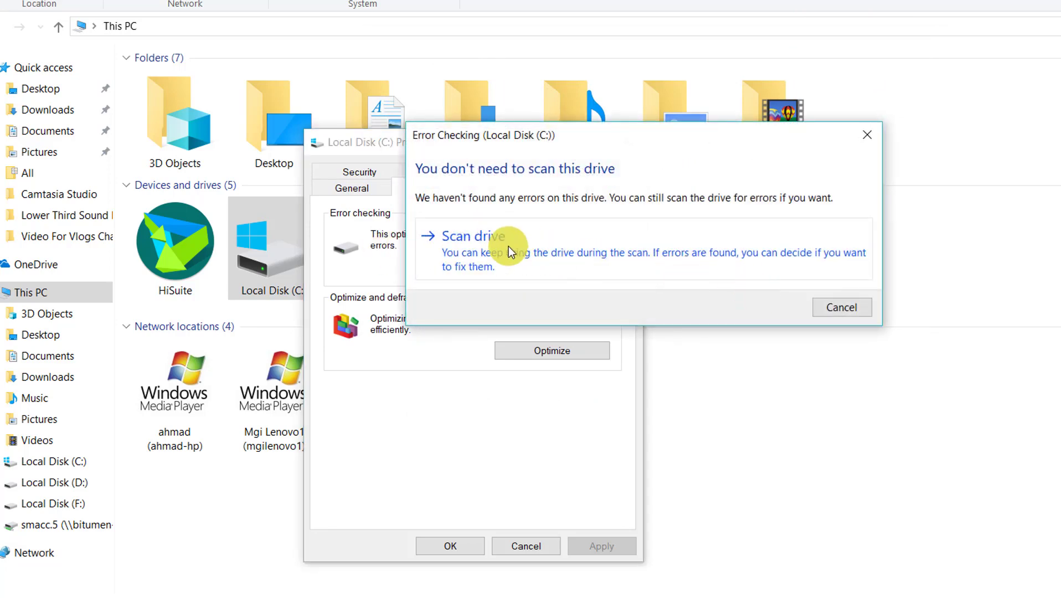
pyautogui.click(510, 252)
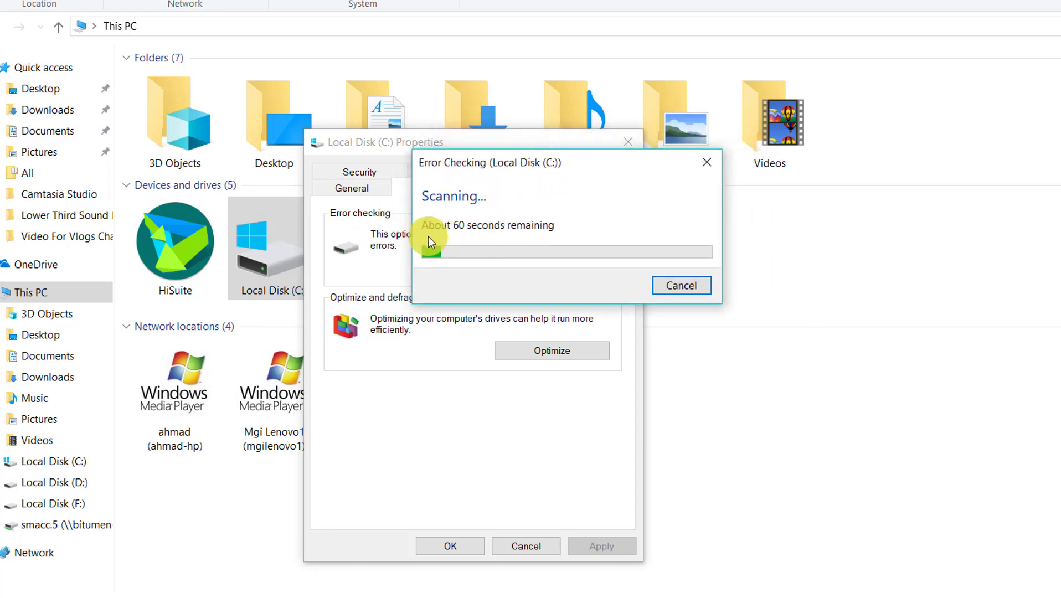
pyautogui.click(696, 287)
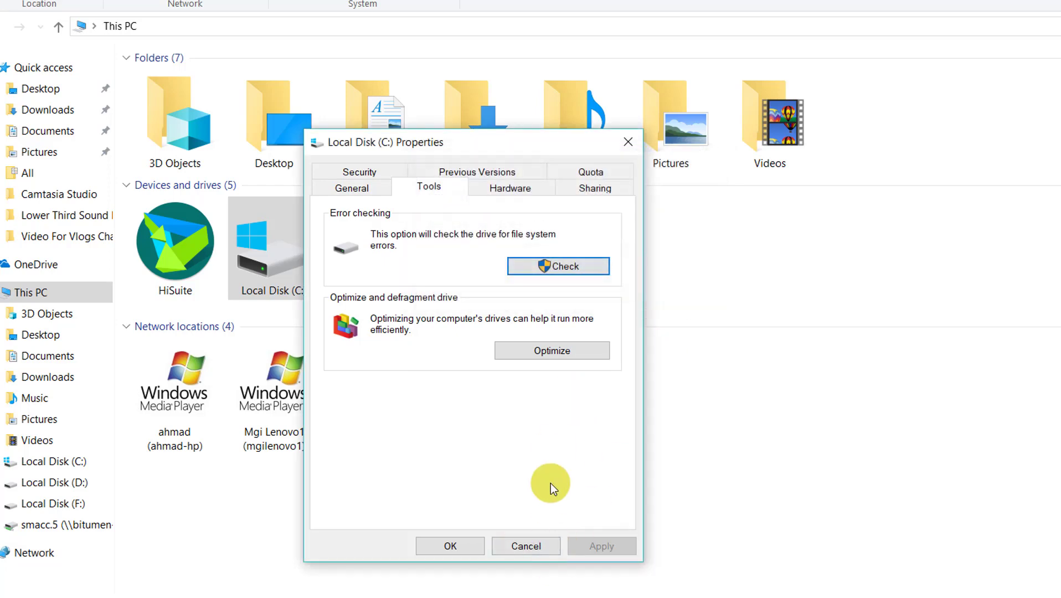
pyautogui.click(520, 544)
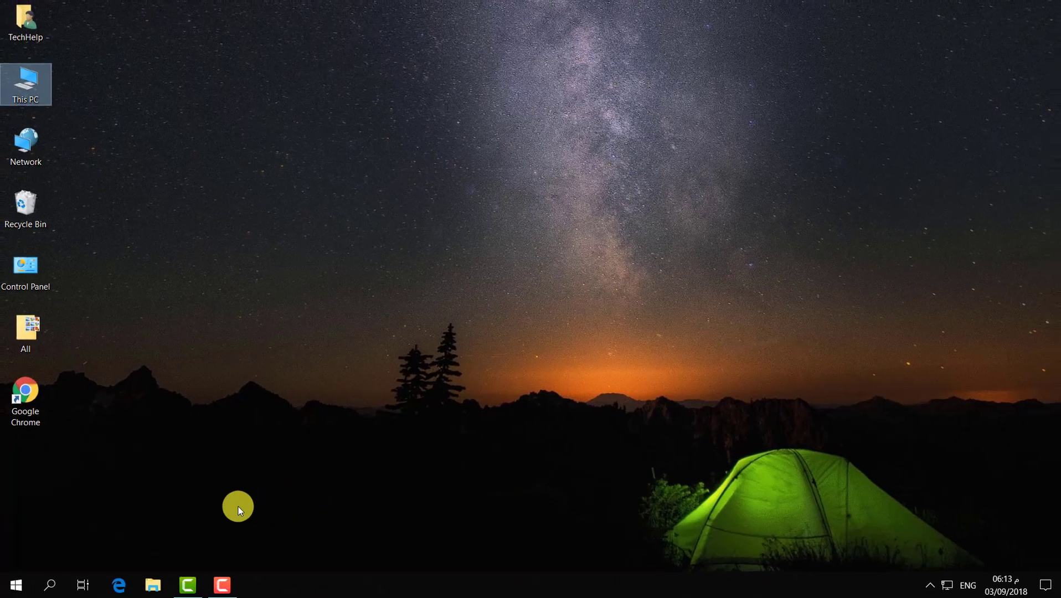
# Search for "disk", open Disk Cleanup, and choose drive C: as the drive to clean up.
pyautogui.click(50, 585)
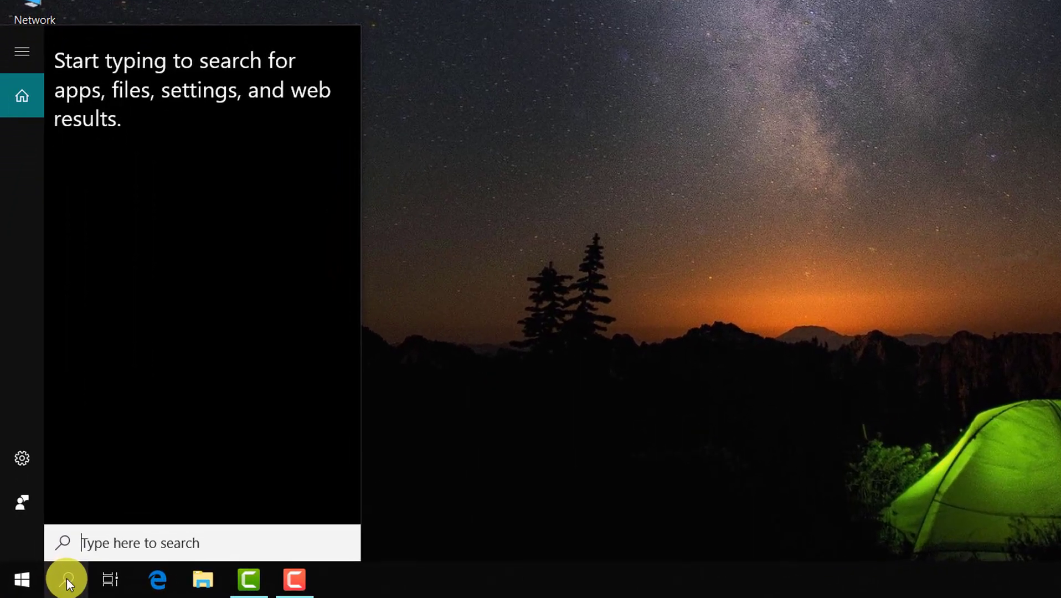
pyautogui.write('ds')
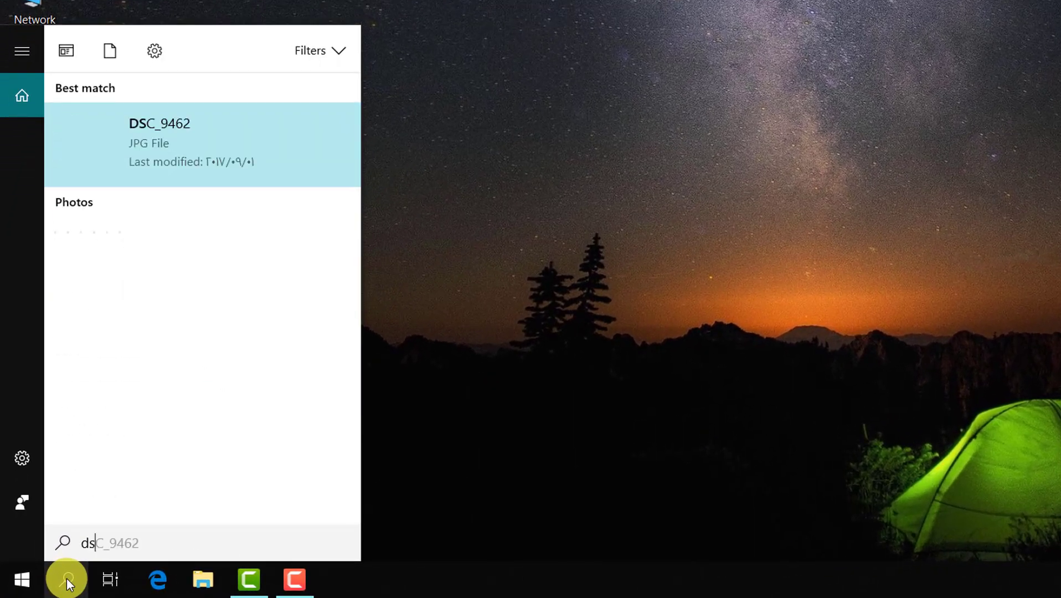
pyautogui.press('BackSpace')
pyautogui.write('isk')
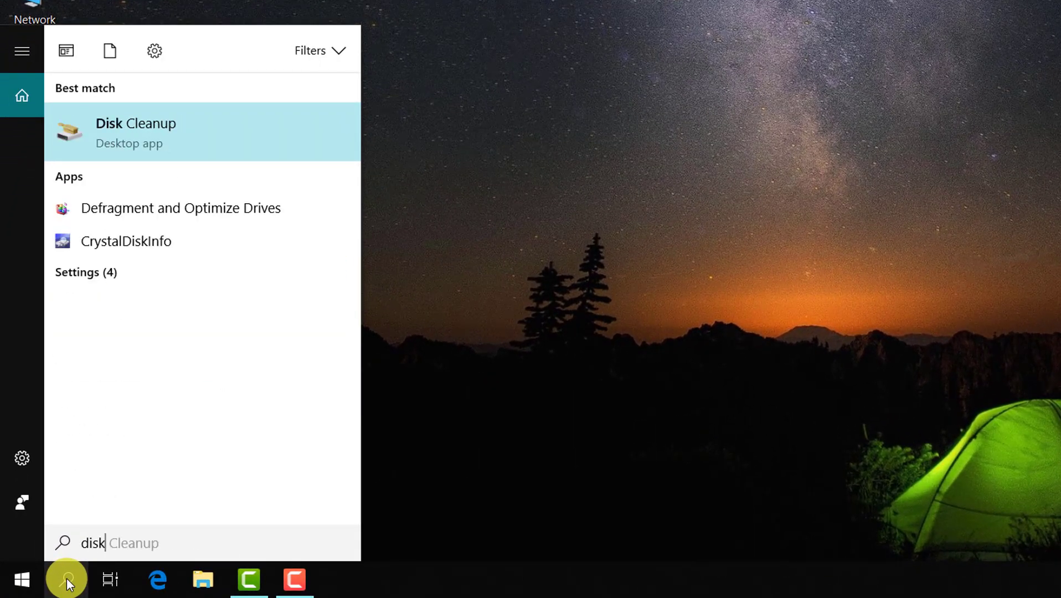
pyautogui.click(135, 129)
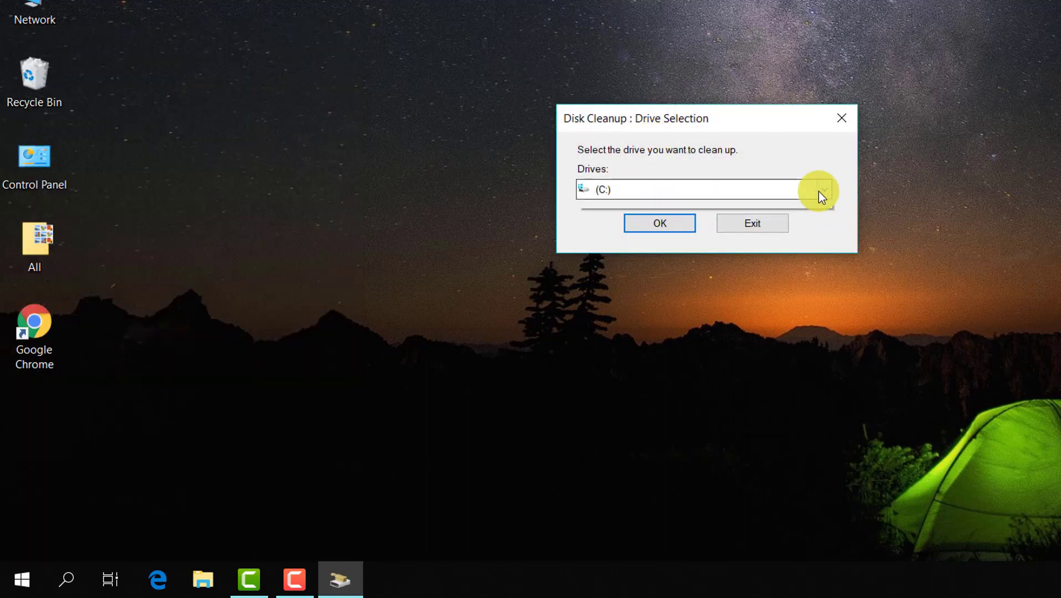
pyautogui.click(818, 191)
pyautogui.click(625, 212)
pyautogui.click(684, 226)
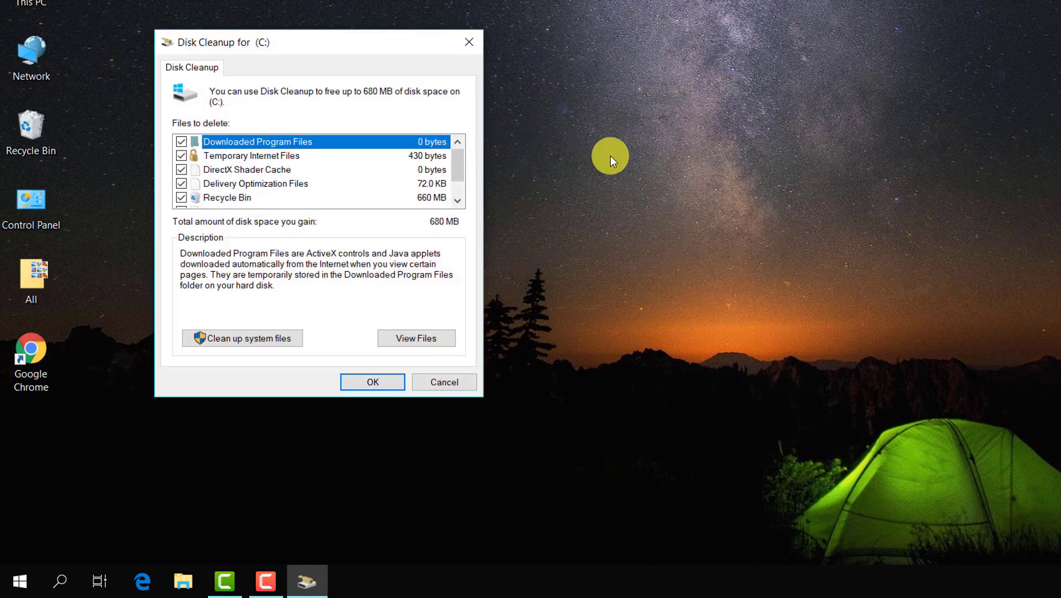
# Permanently delete the checked file types on drive C:, granting administrator permission for all current items, and cancel the remaining cleanup.
pyautogui.moveTo(317, 47); pyautogui.dragTo(470, 30)
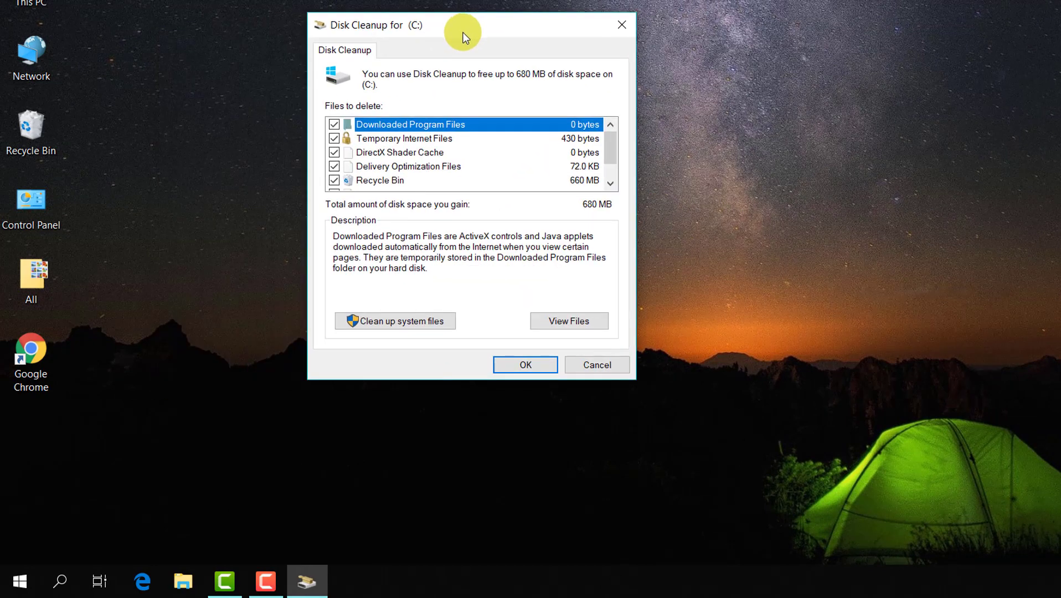
pyautogui.scroll(-1, 610, 153)
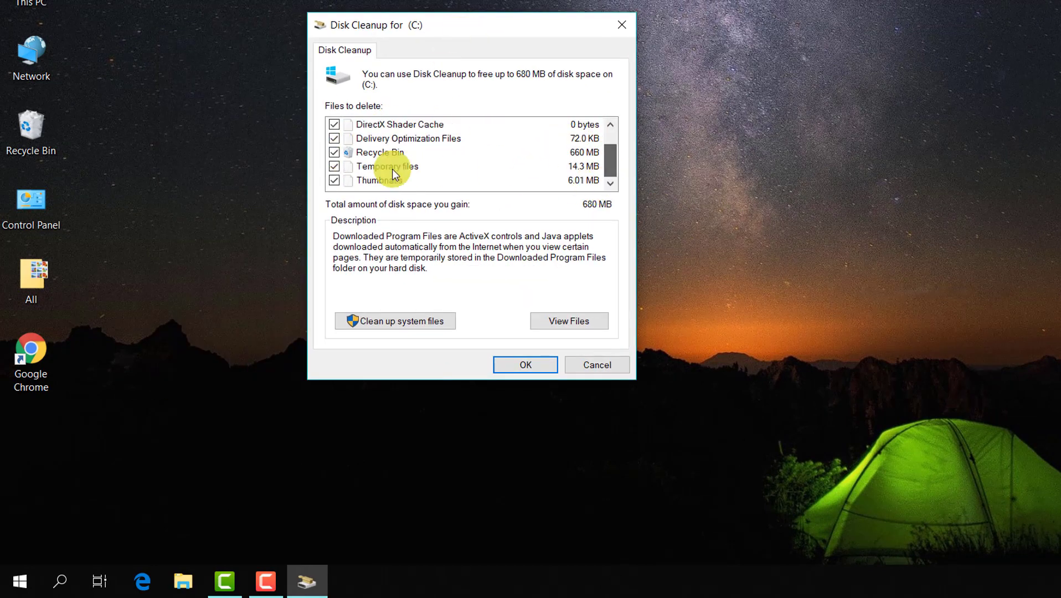
pyautogui.scroll(1, 616, 133)
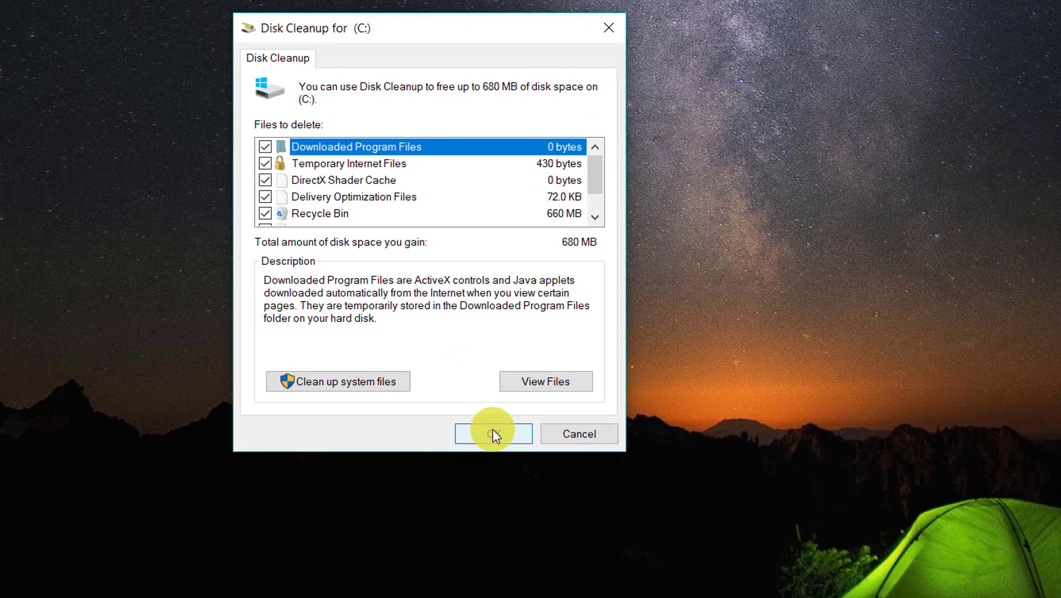
pyautogui.click(526, 364)
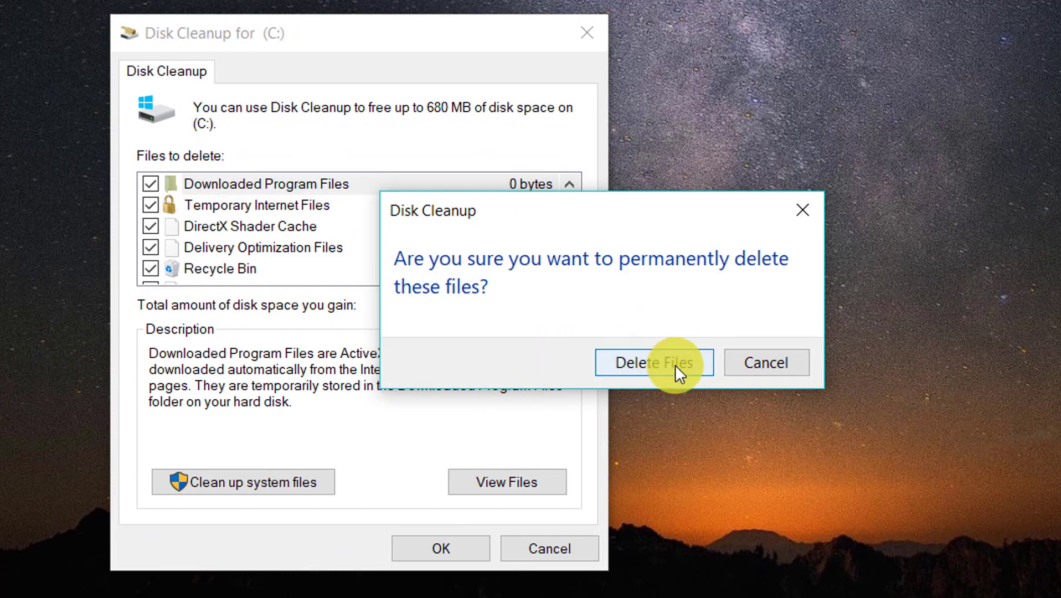
pyautogui.click(652, 363)
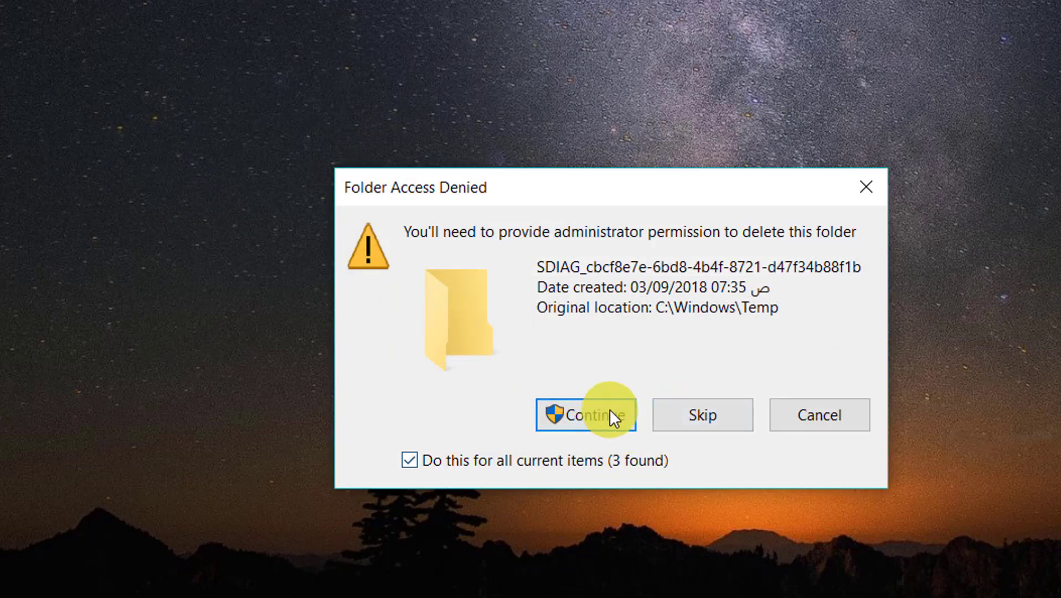
pyautogui.click(591, 416)
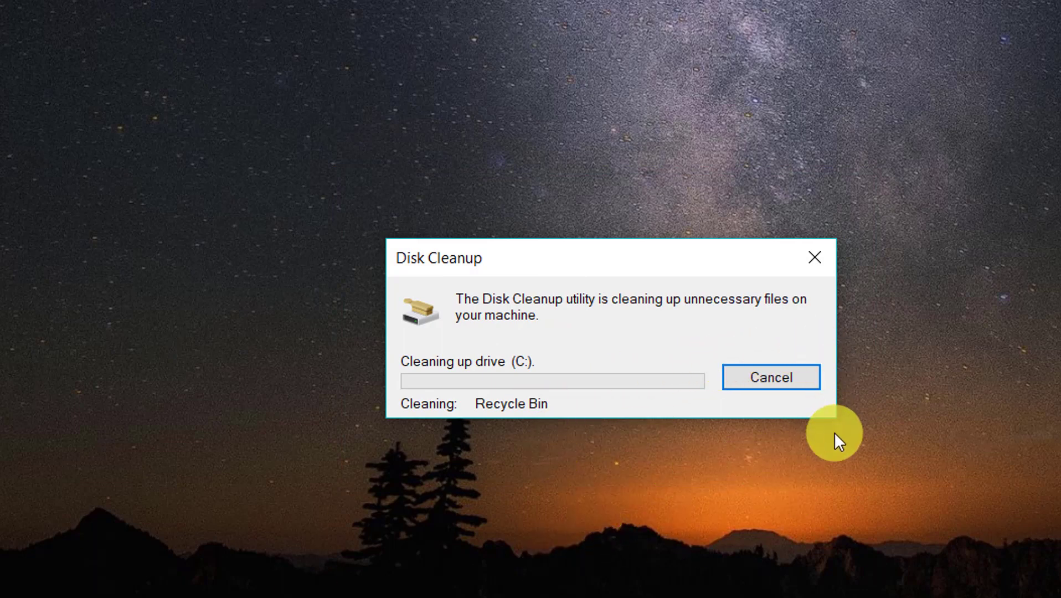
pyautogui.click(771, 379)
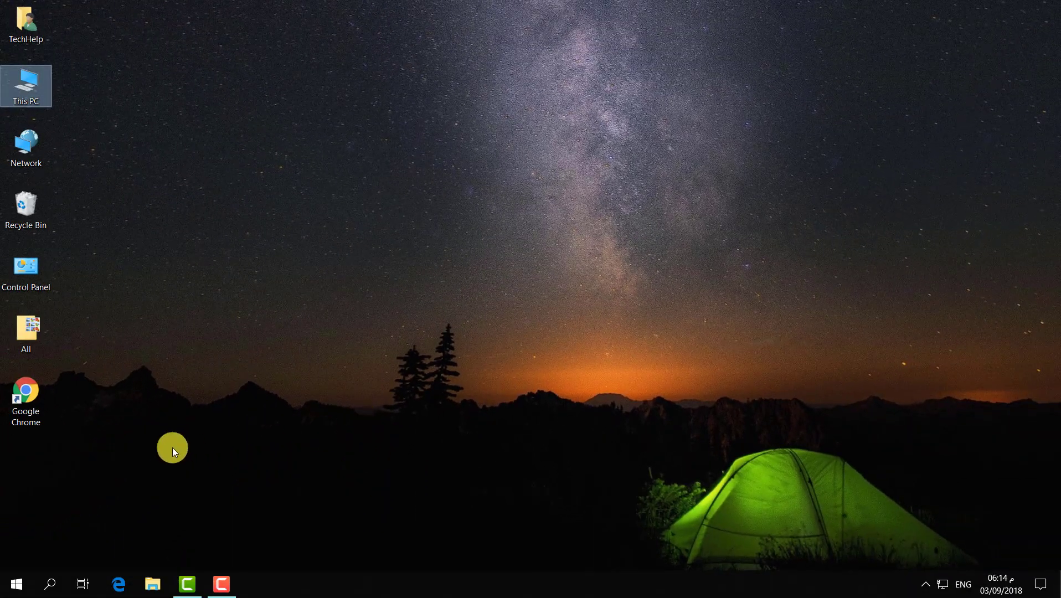
# Search for "disk", open Disk Cleanup for drive C:, and rescan the drive with system files included.
pyautogui.click(50, 583)
pyautogui.write('disk')
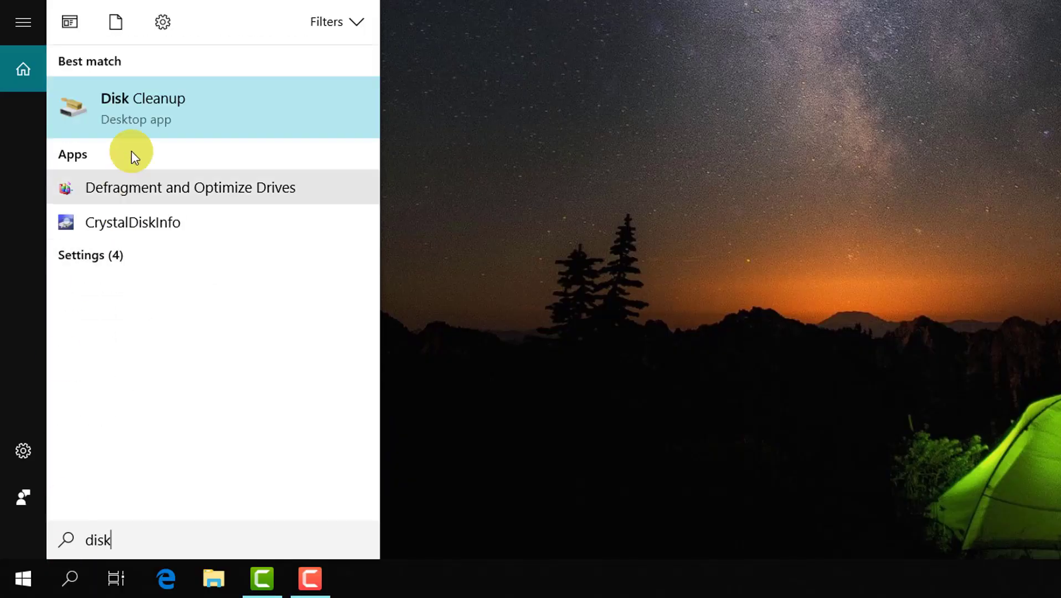
pyautogui.click(143, 110)
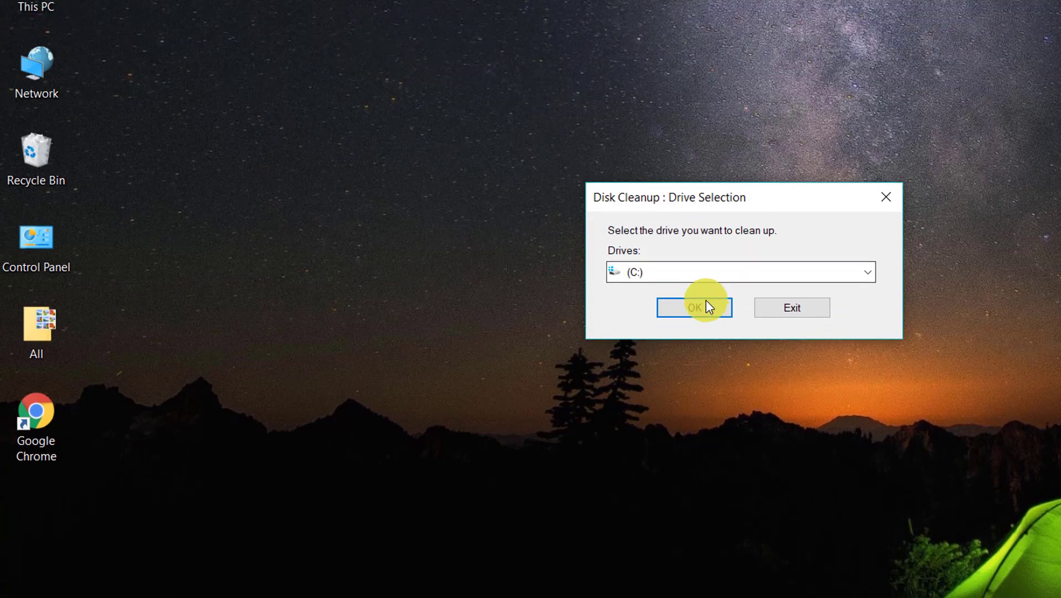
pyautogui.click(694, 203)
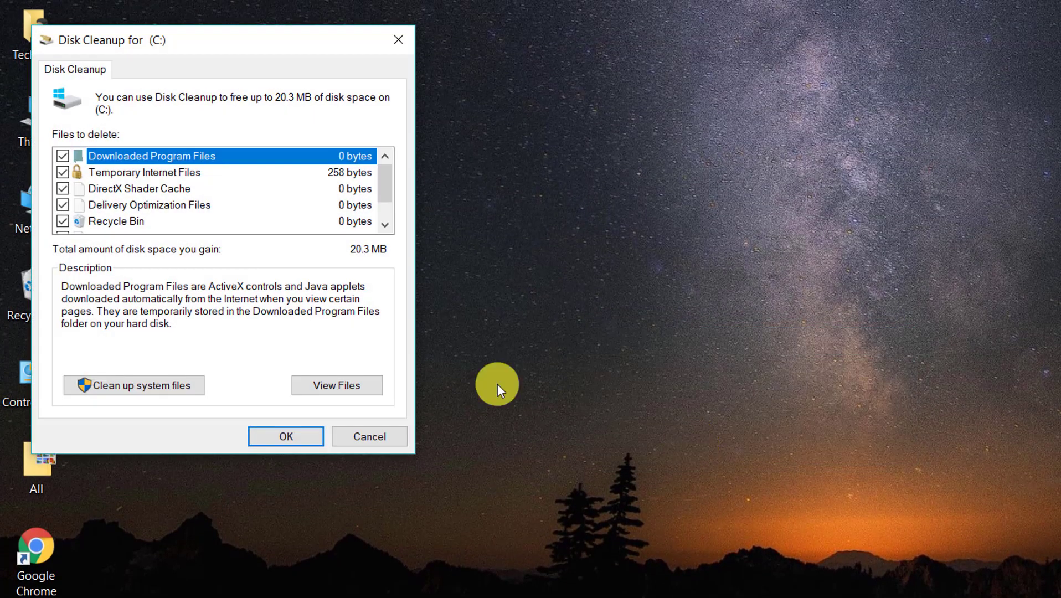
pyautogui.click(154, 387)
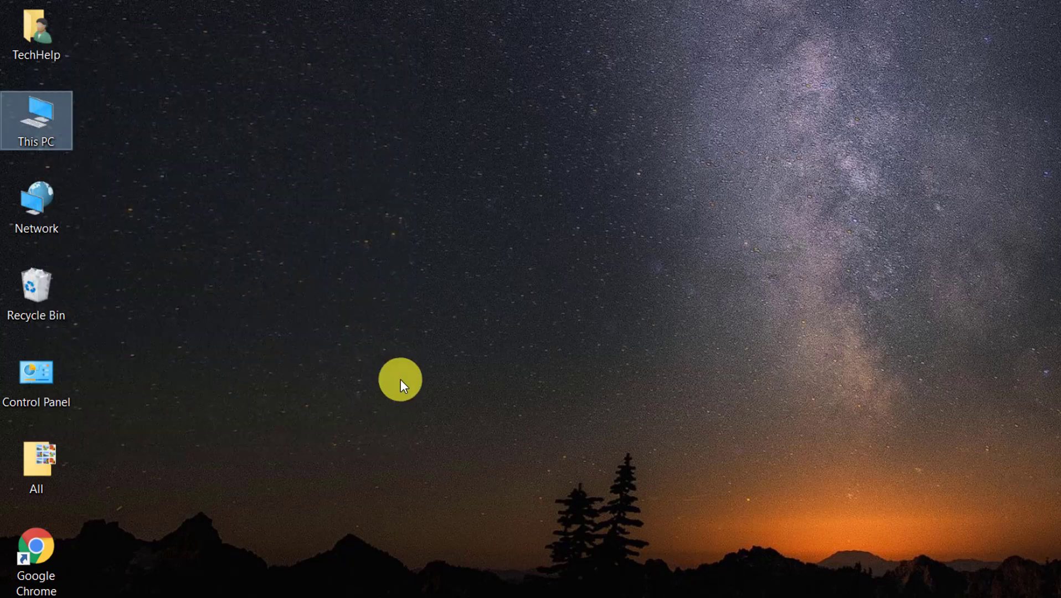
pyautogui.click(685, 442)
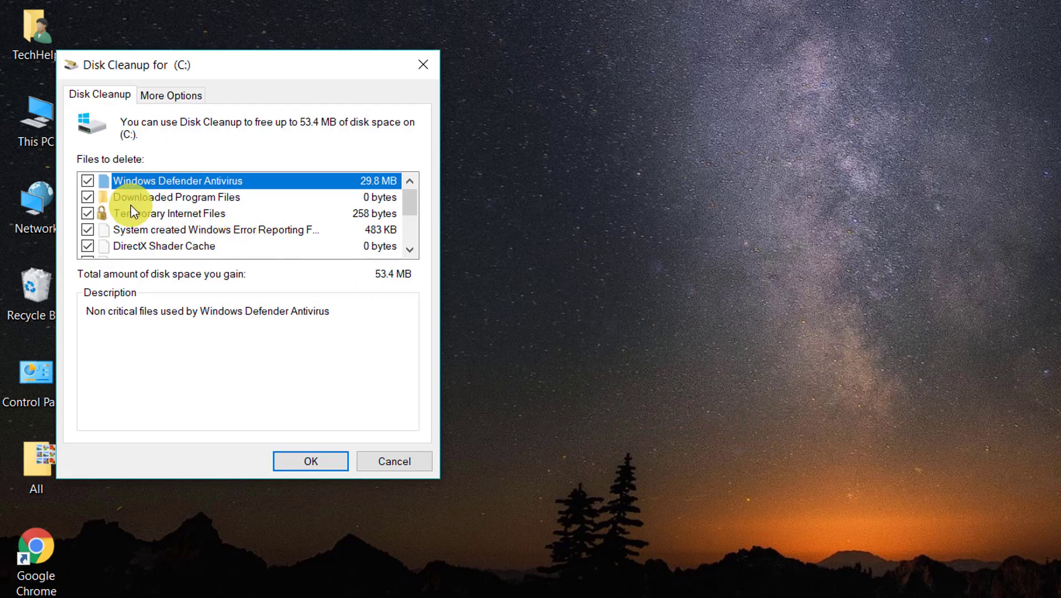
# Review the system file types checked for drive C: and permanently delete them.
pyautogui.moveTo(409, 205); pyautogui.dragTo(237, 254)
pyautogui.click(311, 462)
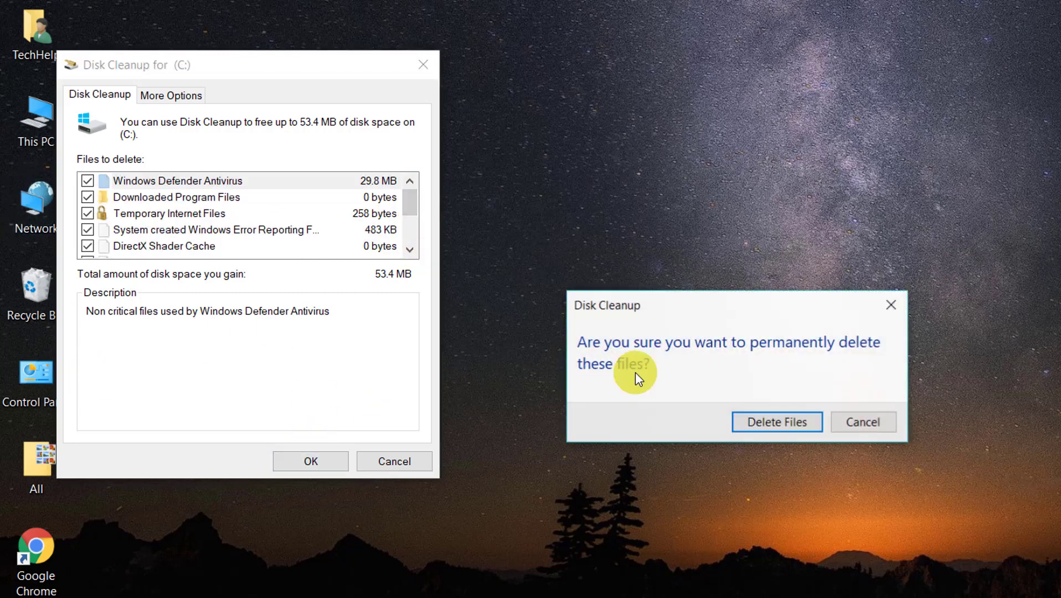
pyautogui.click(764, 419)
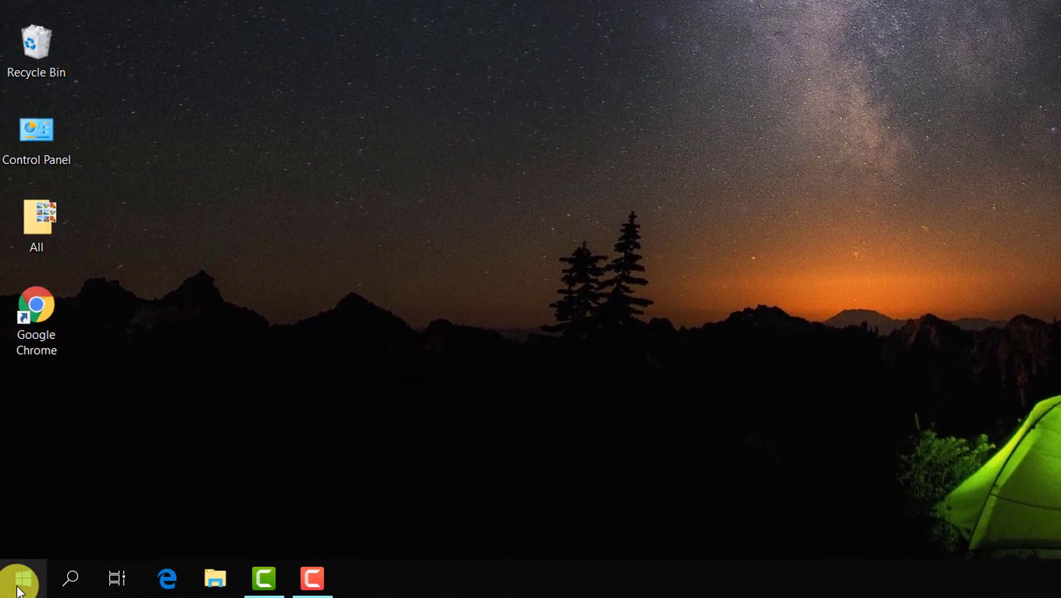
# Open "Free up space now" in the System storage settings and remove the preselected temporary files.
pyautogui.click(22, 581)
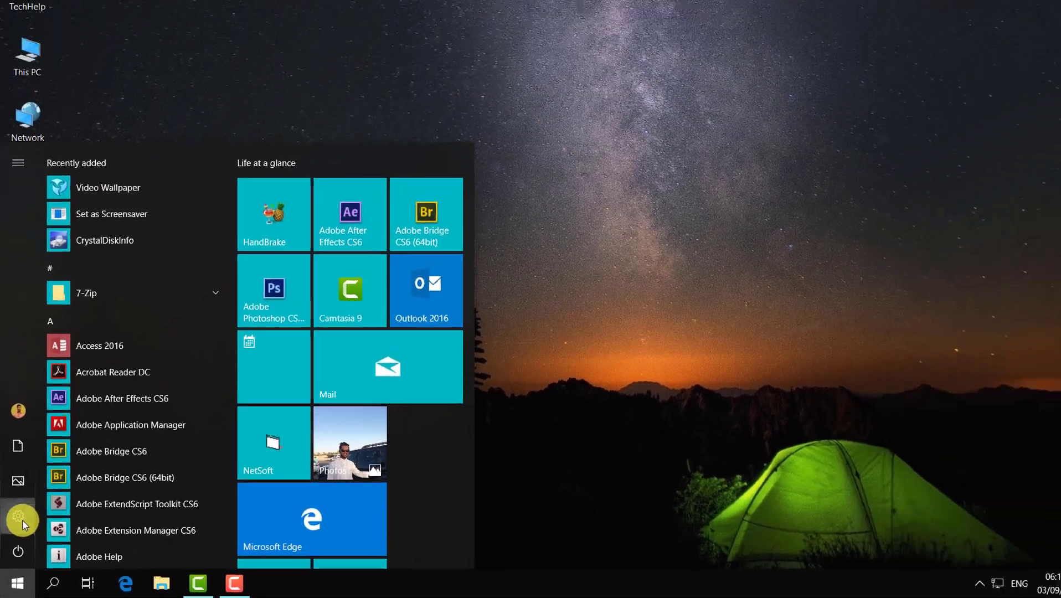
pyautogui.click(27, 496)
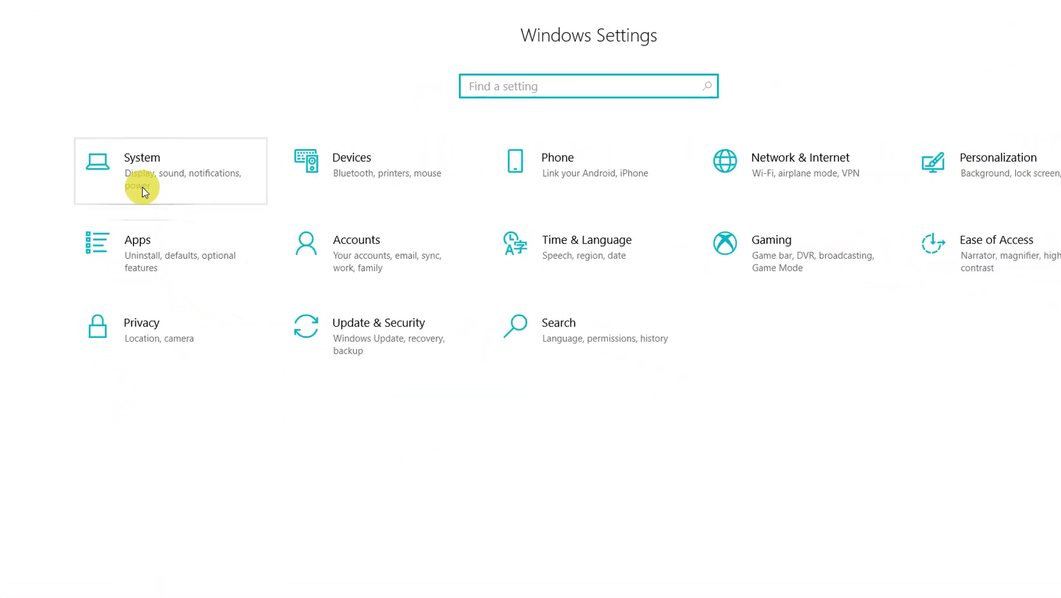
pyautogui.click(147, 190)
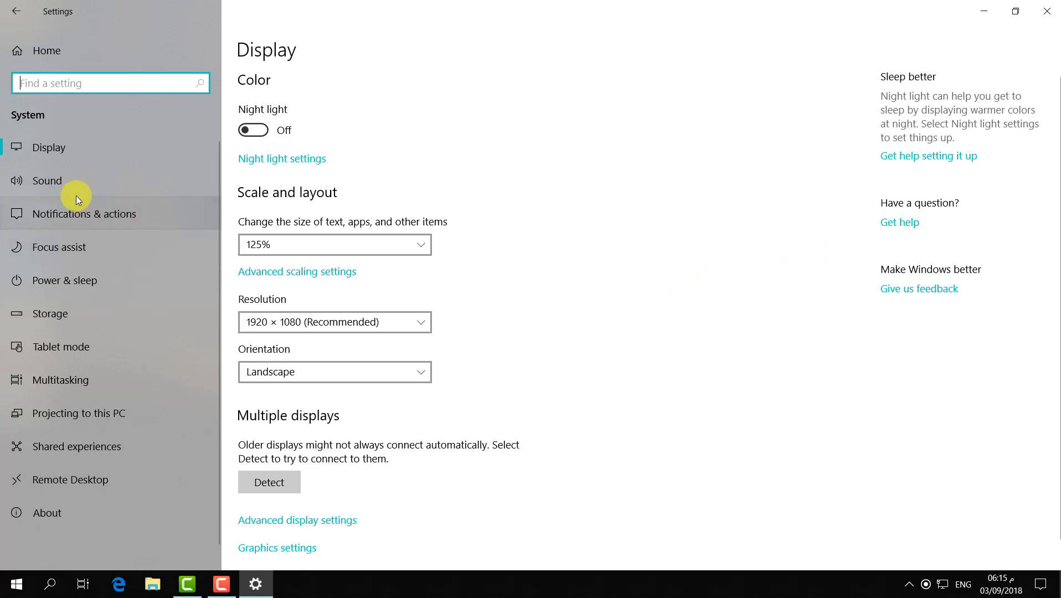
pyautogui.click(52, 313)
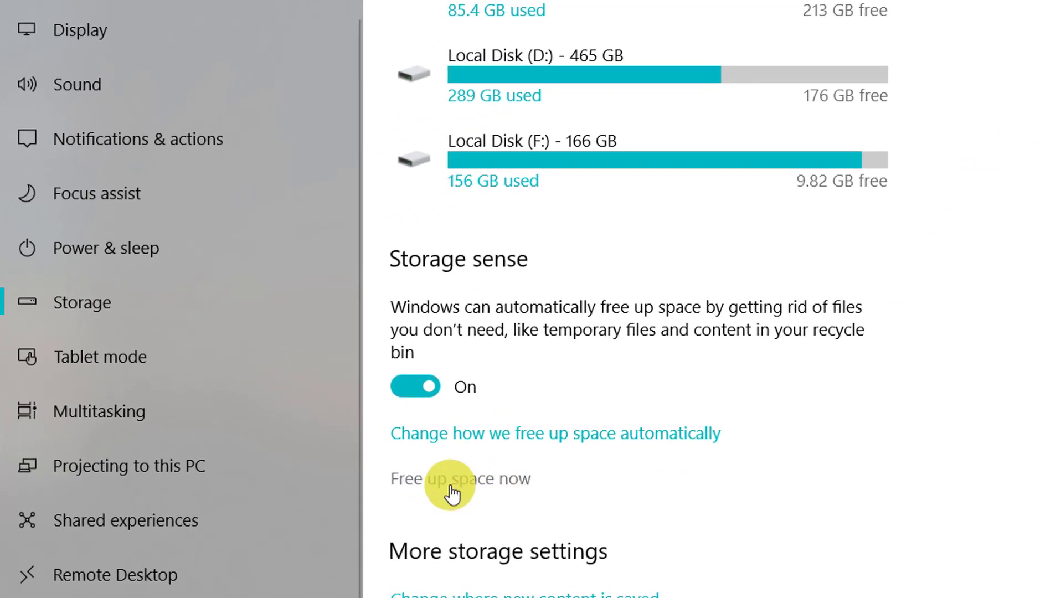
pyautogui.click(452, 488)
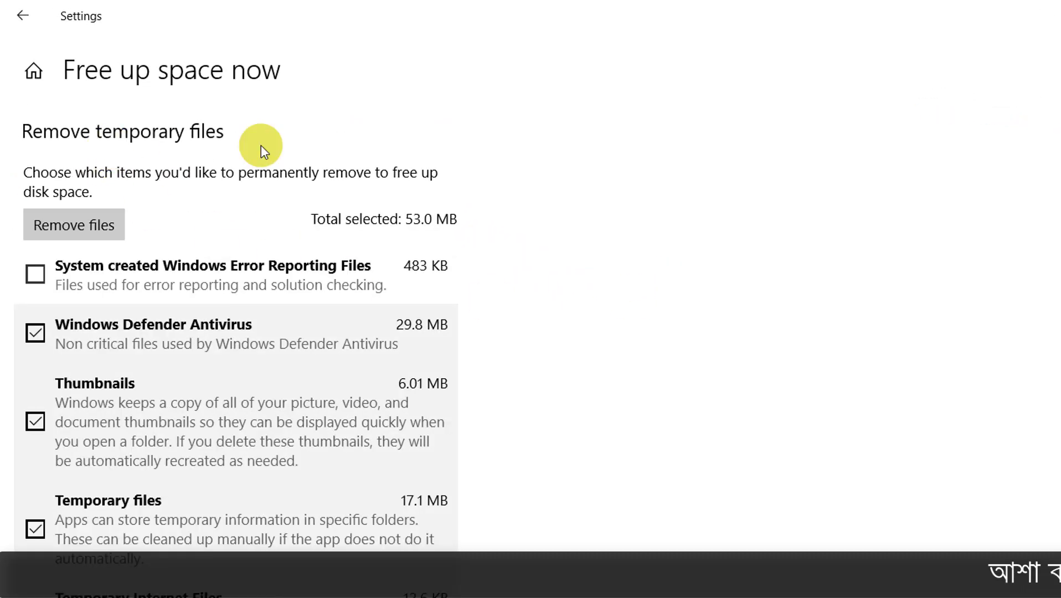
pyautogui.click(89, 233)
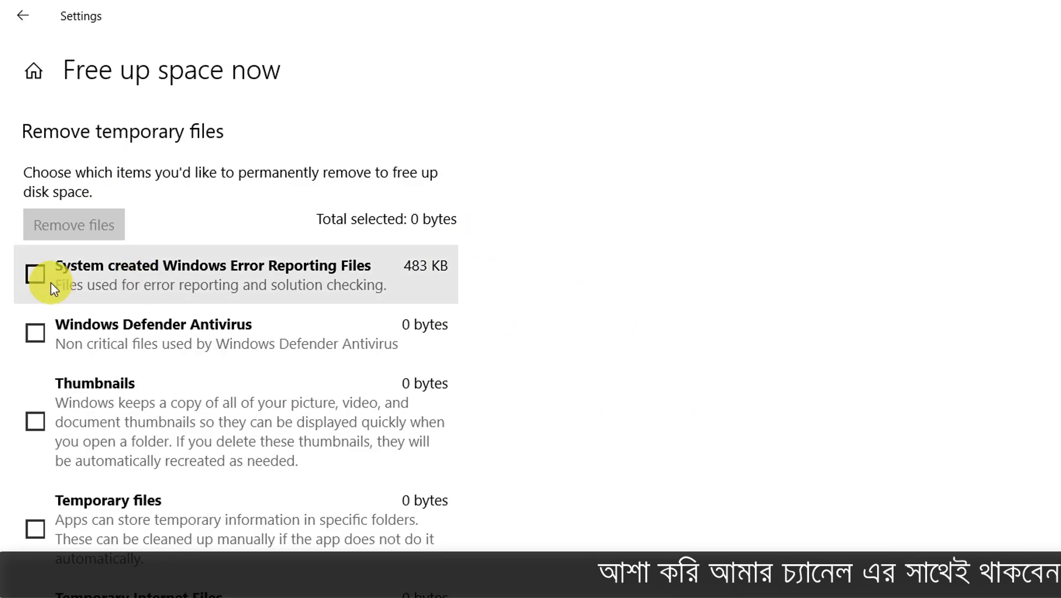
# Select Windows Error Reporting Files, Windows Defender Antivirus, Thumbnails, Temporary files and Temporary Internet Files, and remove them.
pyautogui.click(36, 274)
pyautogui.click(36, 332)
pyautogui.click(35, 421)
pyautogui.click(36, 529)
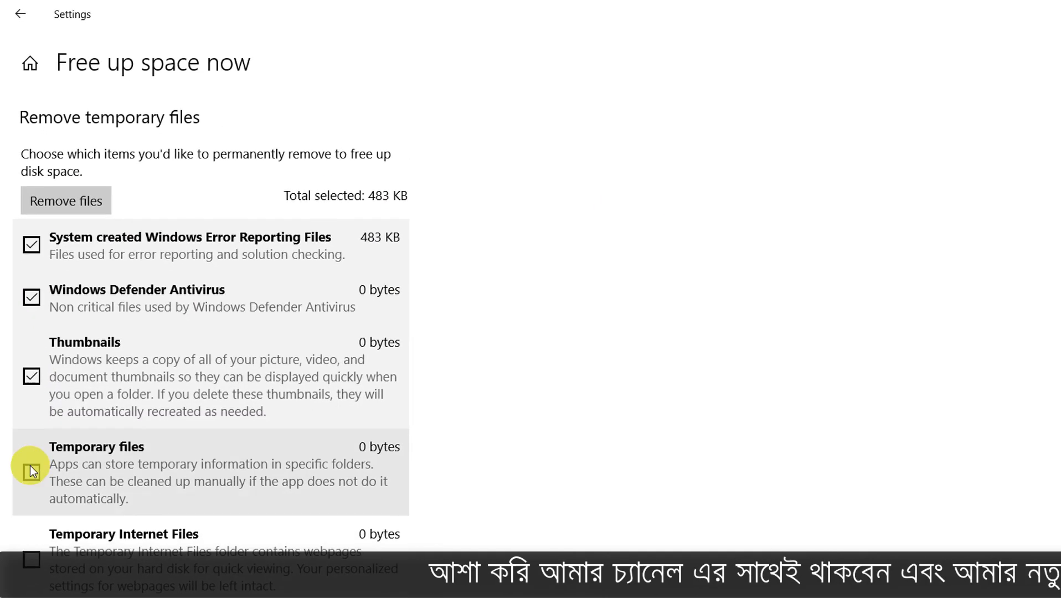
pyautogui.click(31, 560)
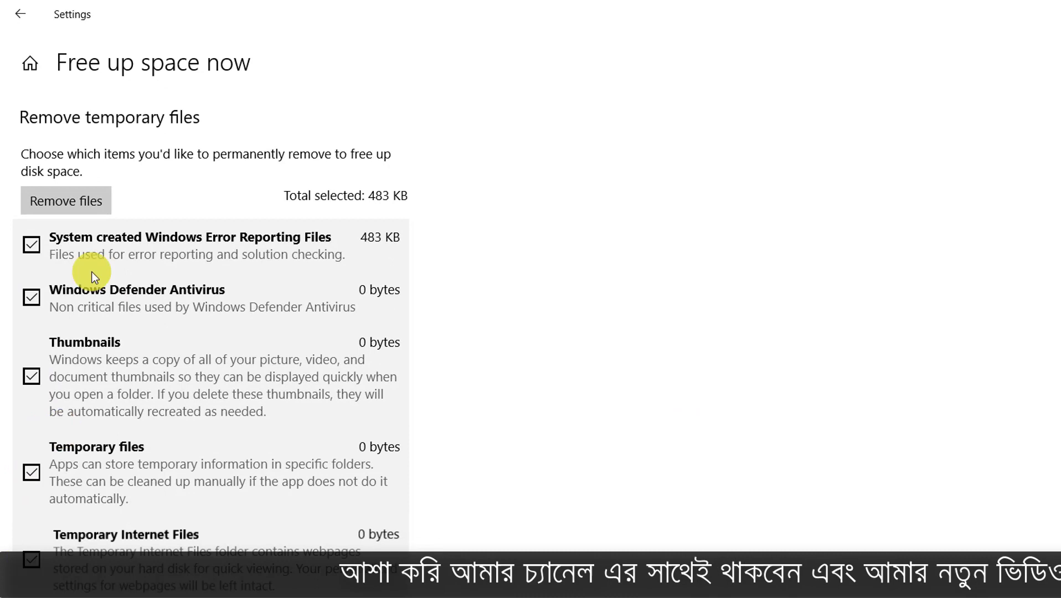
pyautogui.click(89, 200)
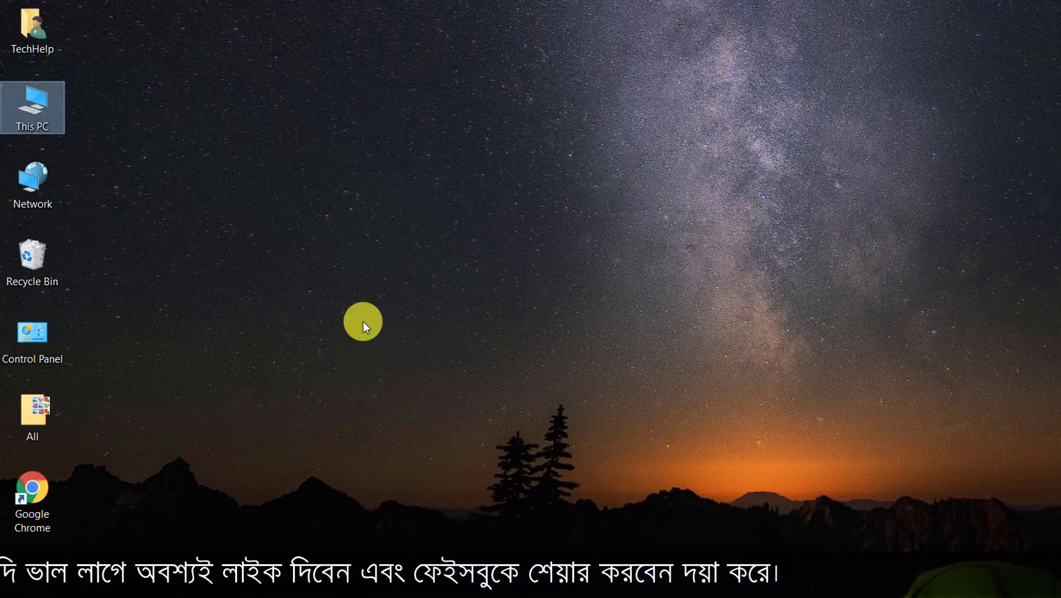
# Refresh the desktop.
pyautogui.rightClick(407, 365)
pyautogui.click(474, 416)
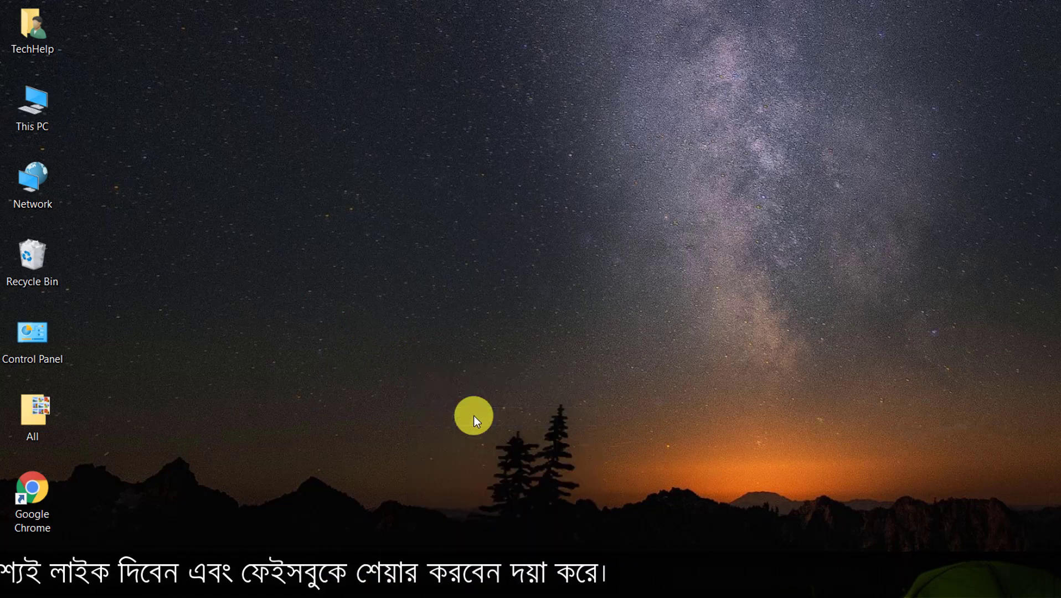